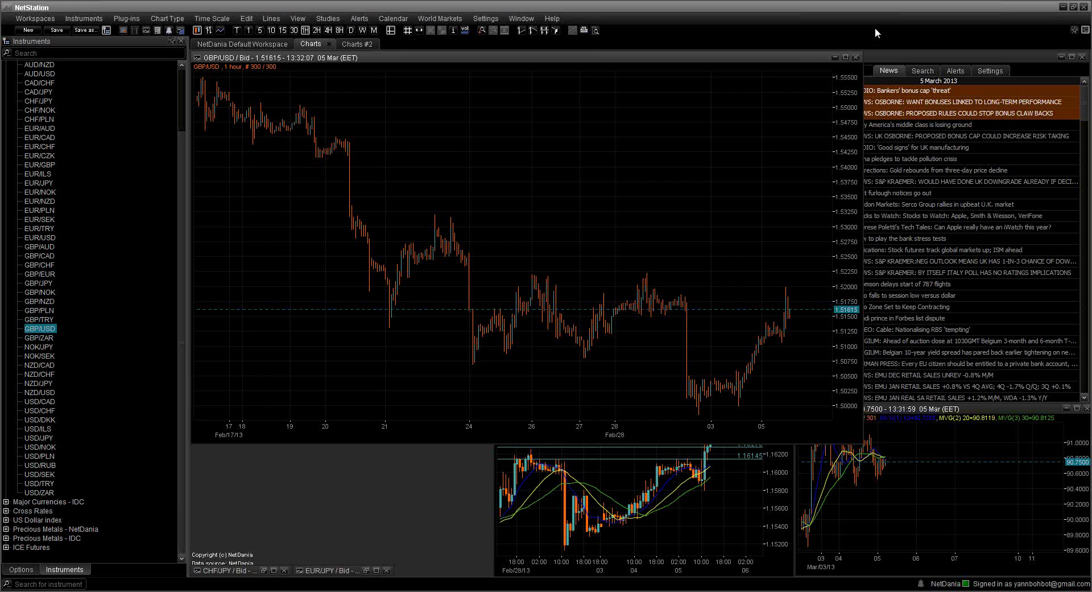
Maximize the GBP/USD chart with the instruments list closed and set its time scale to 30 minutes.
{"action": "left_click", "coordinate": [844, 57]}
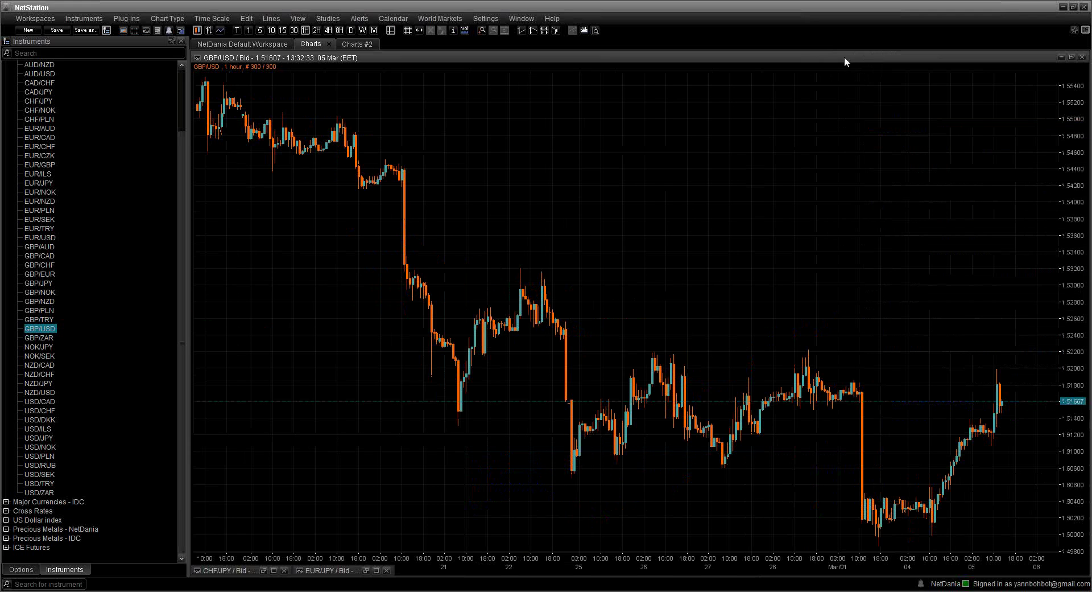
{"action": "left_click", "coordinate": [181, 41]}
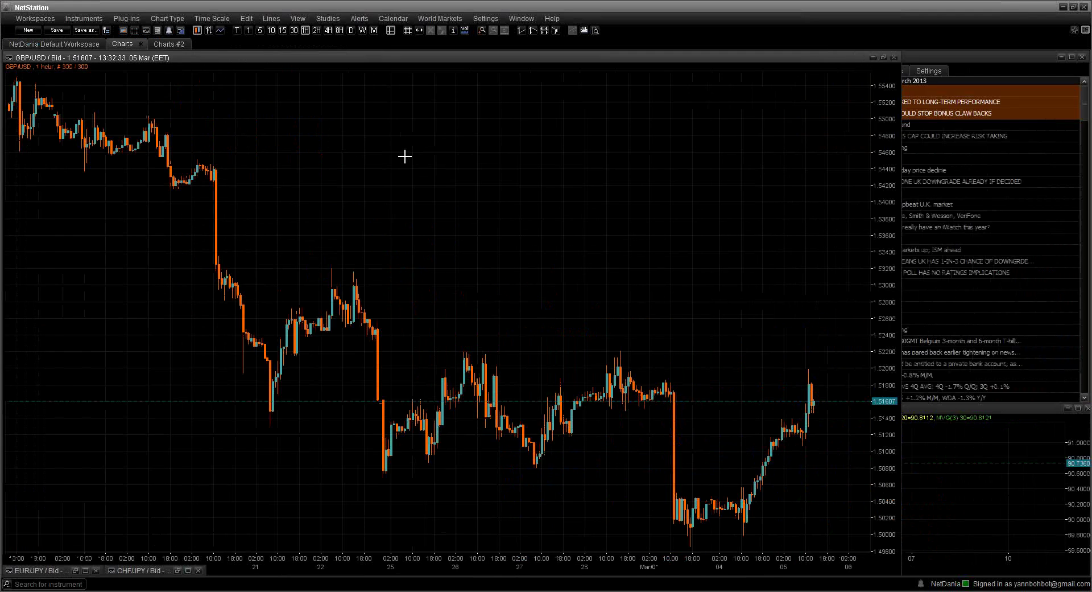
{"action": "left_click_drag", "start_coordinate": [865, 183], "coordinate": [539, 108]}
{"action": "left_click", "coordinate": [293, 30]}
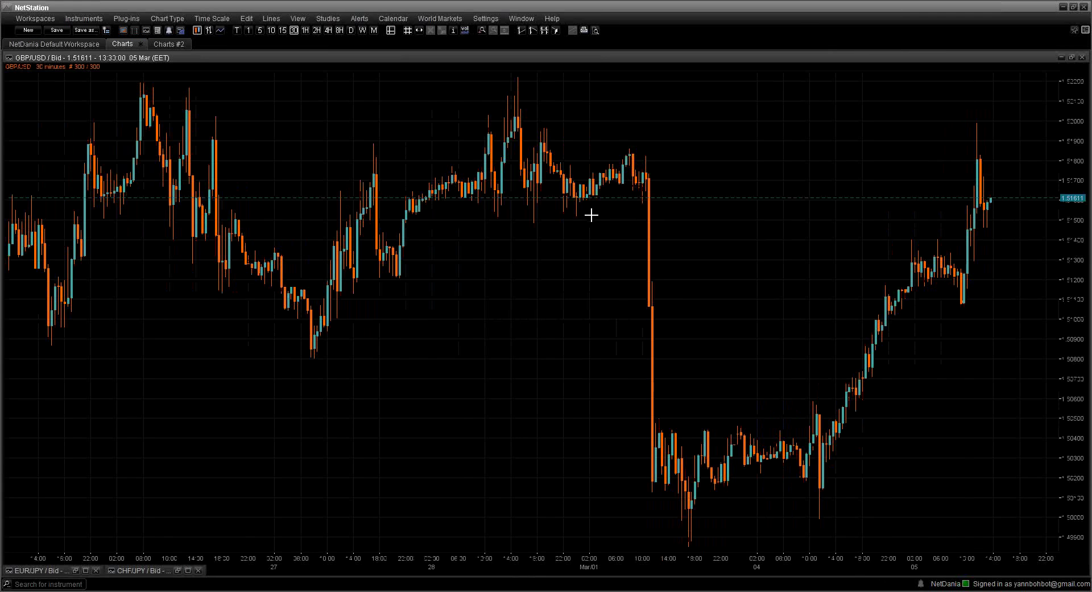
{"action": "scroll", "coordinate": [471, 323], "scroll_direction": "up", "scroll_amount": 3}
{"action": "scroll", "coordinate": [512, 324], "scroll_direction": "down", "scroll_amount": 3}
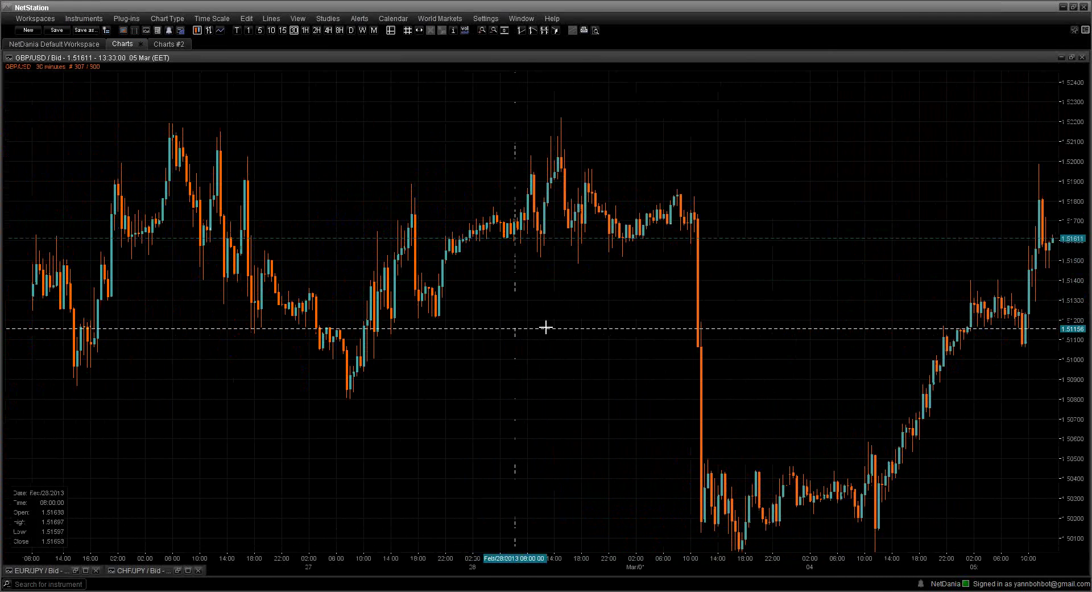
Add a Bollinger Bands study with average 20 and standard deviation 2, overlaid on the GBP/USD chart.
{"action": "right_click", "coordinate": [410, 293]}
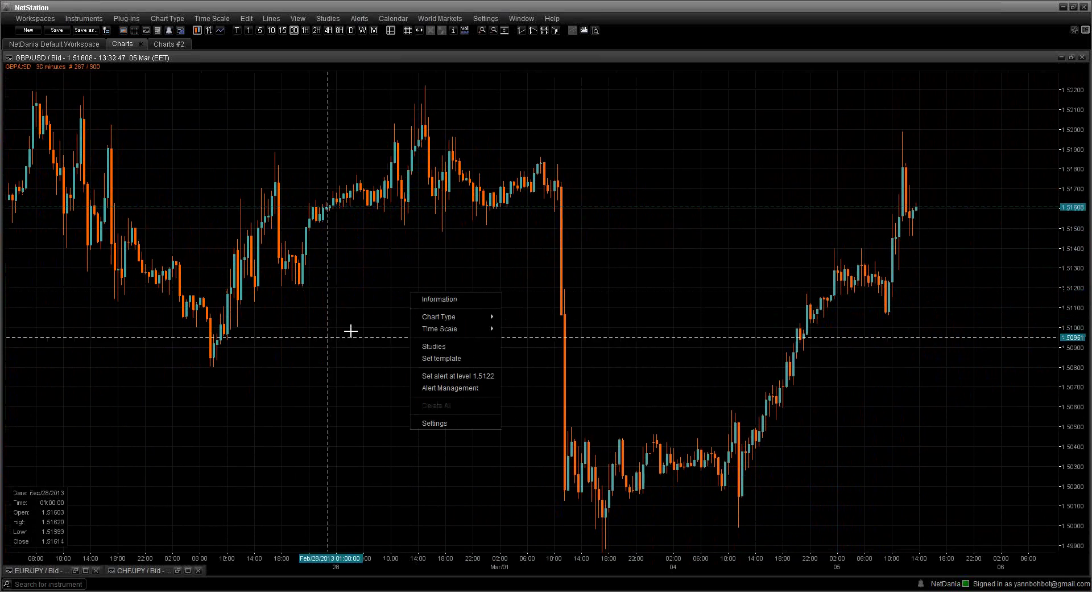
{"action": "left_click", "coordinate": [433, 346]}
{"action": "type", "text": "bol"}
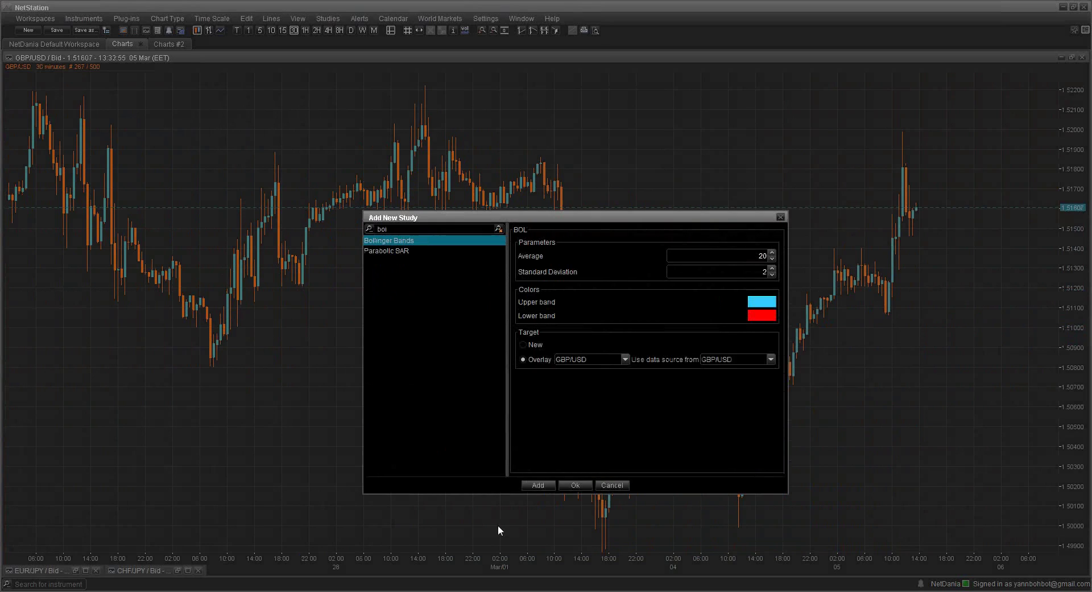
{"action": "left_click", "coordinate": [540, 485]}
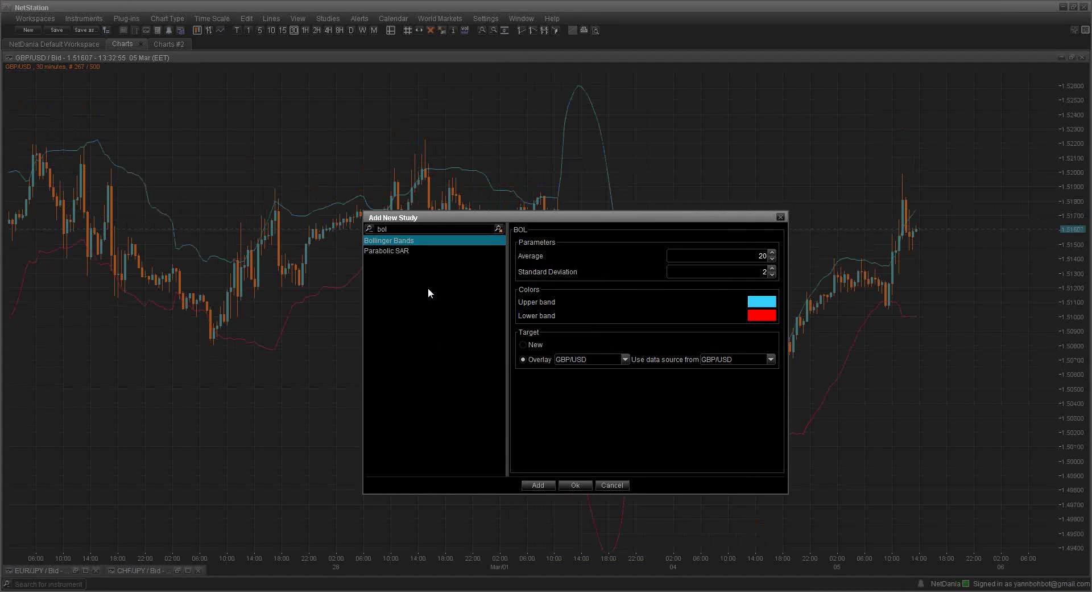
Overlay a yellow 10-period Moving Average of the close on the GBP/USD chart and finish adding studies.
{"action": "type", "text": "mov"}
{"action": "left_click", "coordinate": [760, 314]}
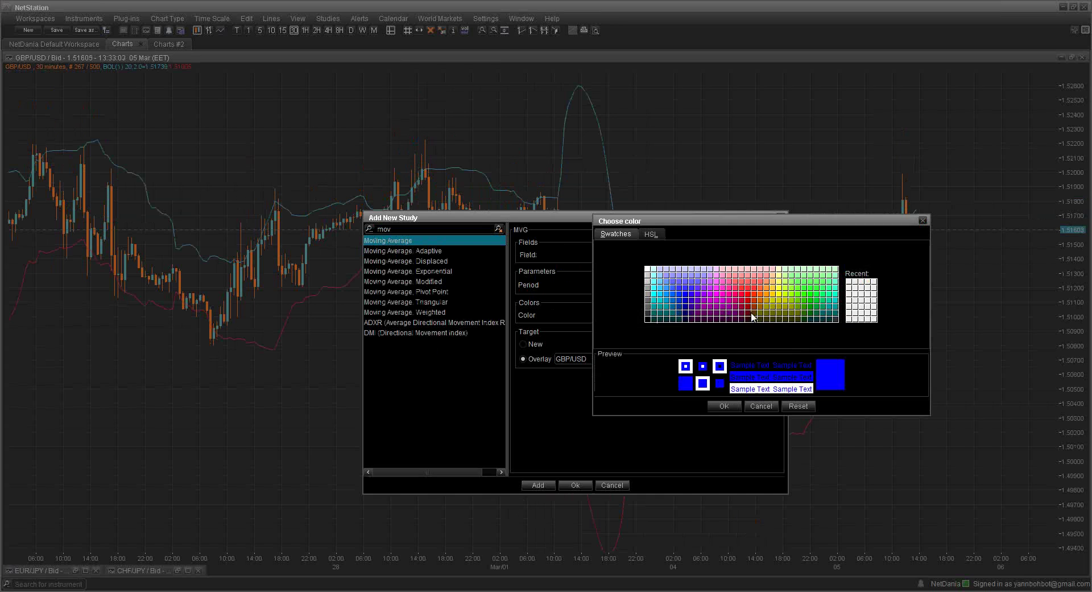
{"action": "left_click", "coordinate": [777, 297]}
{"action": "left_click", "coordinate": [724, 406]}
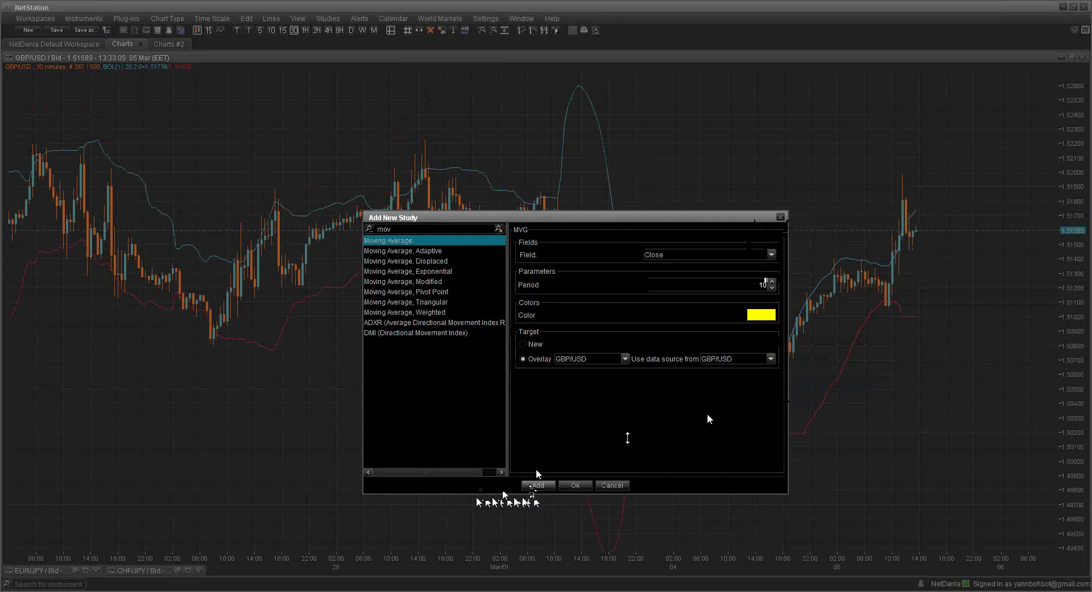
{"action": "left_click", "coordinate": [538, 484]}
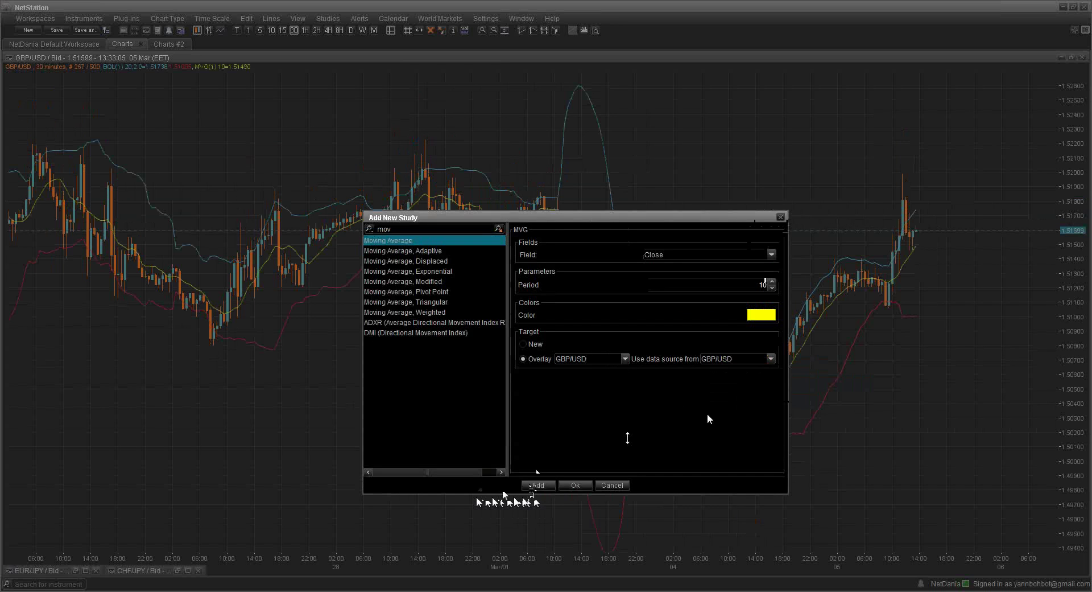
{"action": "left_click", "coordinate": [575, 484]}
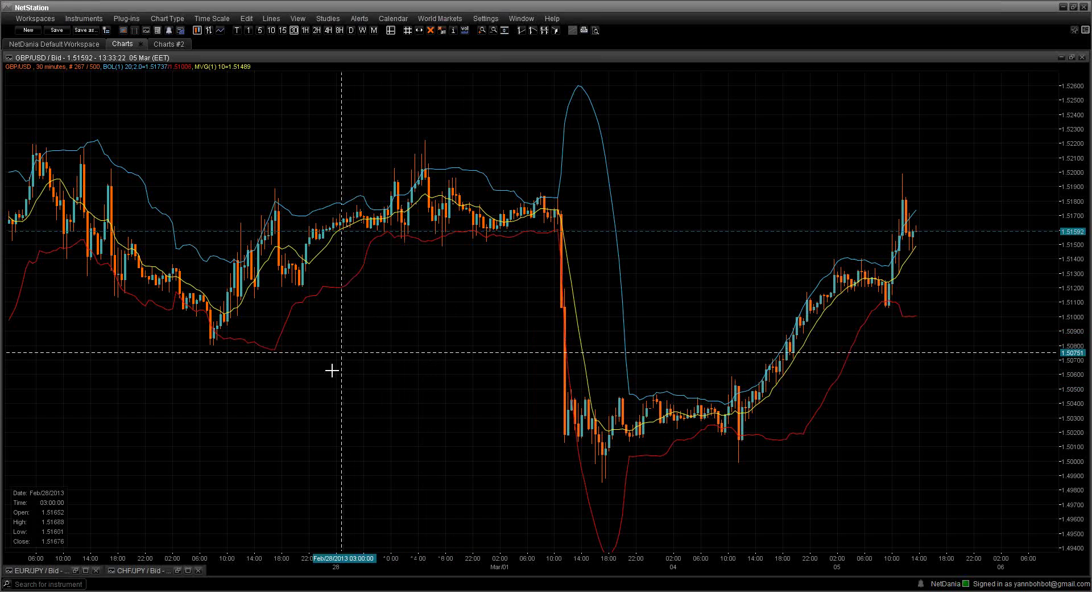
Examine price against the Bollinger Bands and moving average, from the March 1 drop through the March 4–5 rise.
{"action": "left_click_drag", "start_coordinate": [332, 361], "coordinate": [299, 344]}
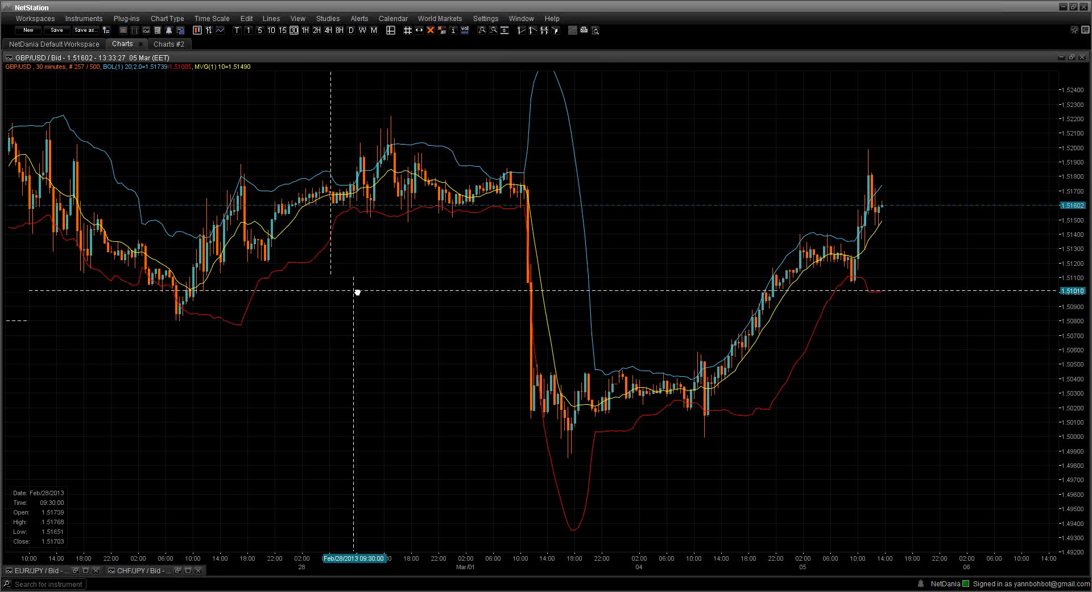
{"action": "left_click_drag", "start_coordinate": [290, 293], "coordinate": [390, 327]}
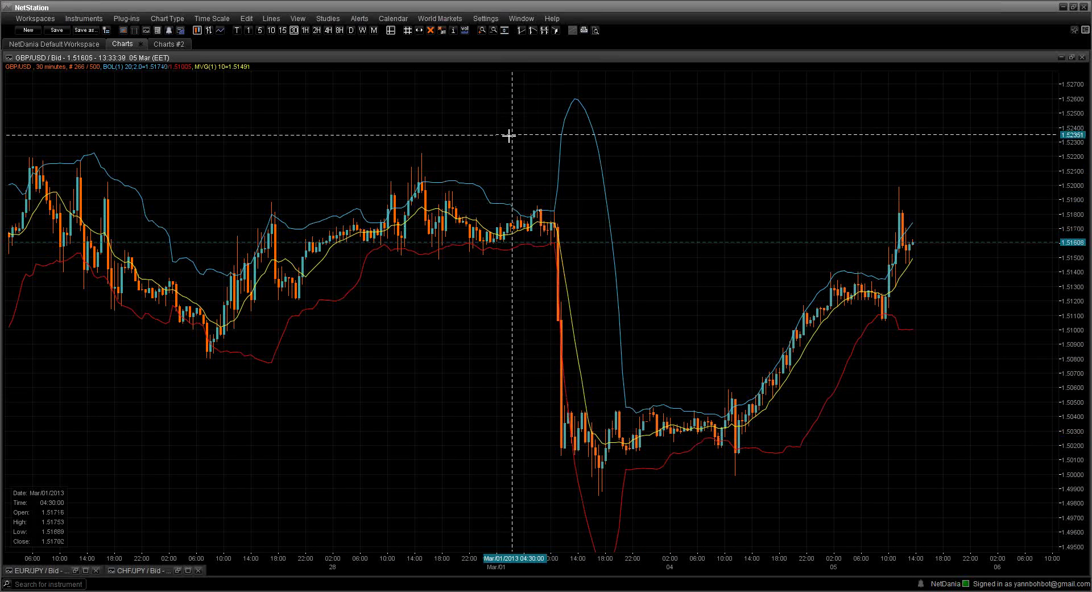
{"action": "left_click_drag", "start_coordinate": [509, 136], "coordinate": [473, 222]}
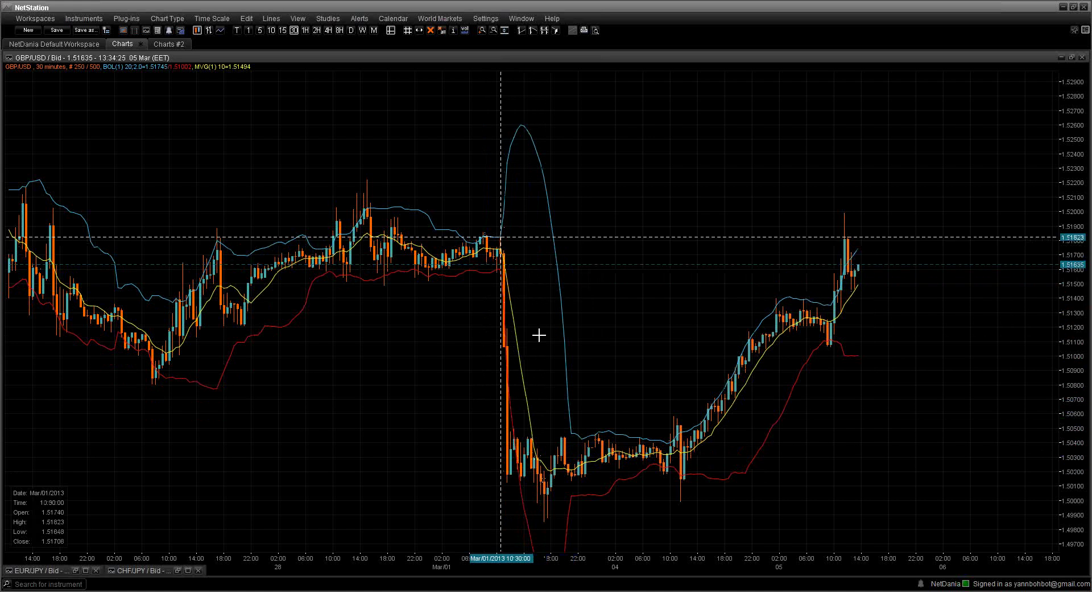
{"action": "left_click_drag", "start_coordinate": [558, 417], "coordinate": [554, 343]}
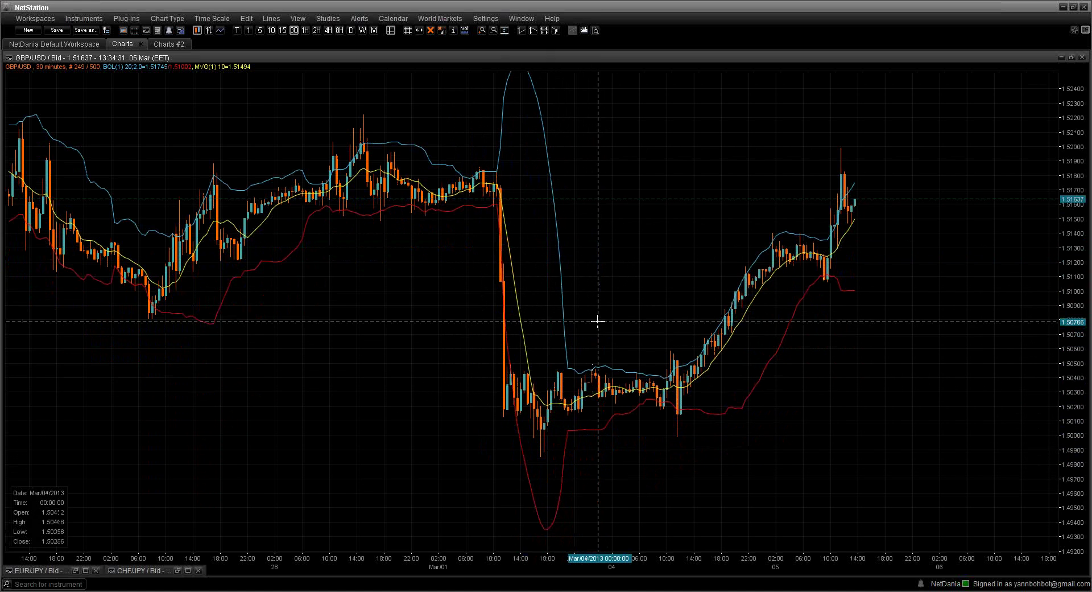
{"action": "left_click_drag", "start_coordinate": [624, 351], "coordinate": [576, 353]}
{"action": "scroll", "coordinate": [576, 353], "scroll_direction": "up", "scroll_amount": 3}
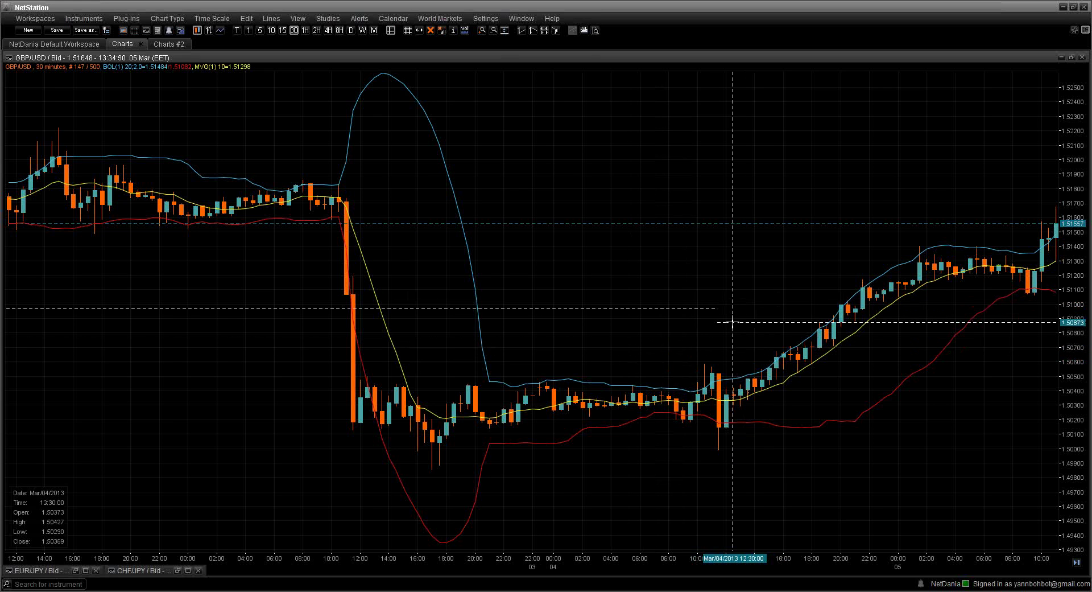
{"action": "left_click_drag", "start_coordinate": [733, 321], "coordinate": [445, 404]}
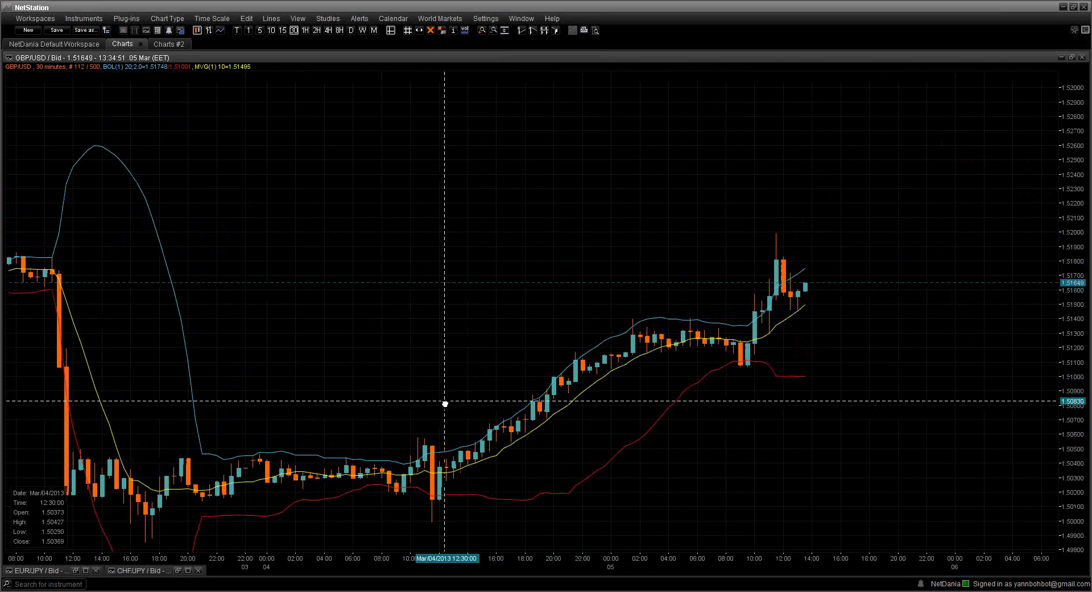
{"action": "left_click_drag", "start_coordinate": [449, 461], "coordinate": [472, 295]}
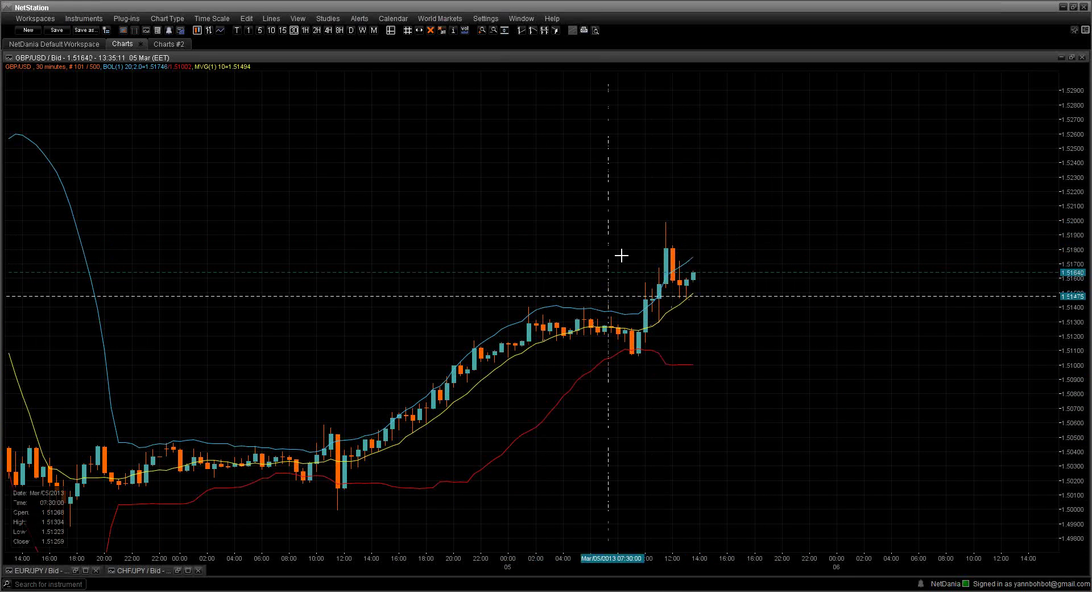
{"action": "scroll", "coordinate": [712, 283], "scroll_direction": "up", "scroll_amount": 3}
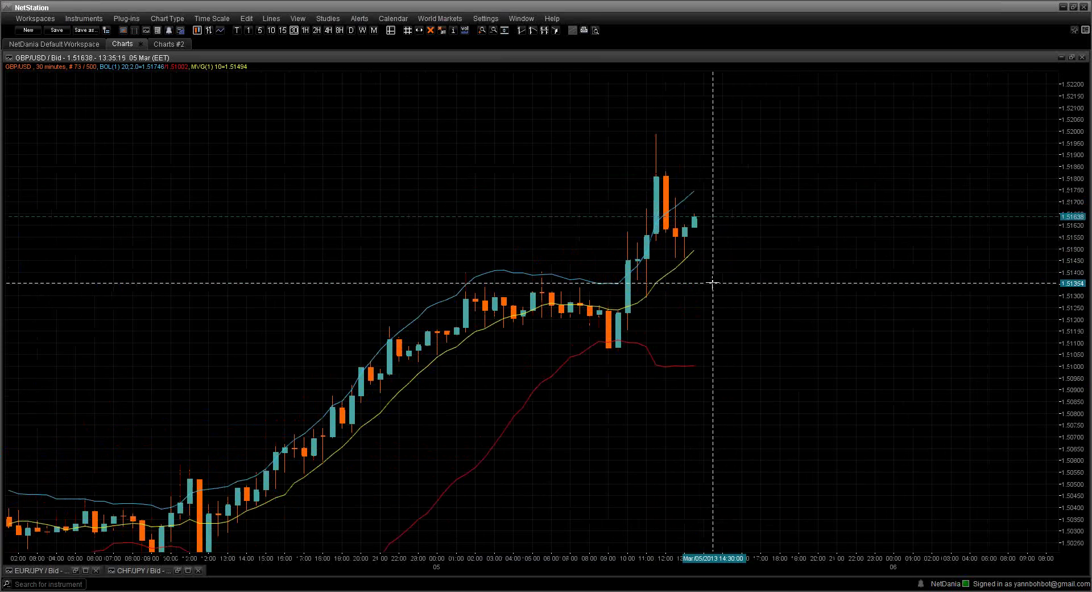
{"action": "scroll", "coordinate": [775, 270], "scroll_direction": "down", "scroll_amount": 3}
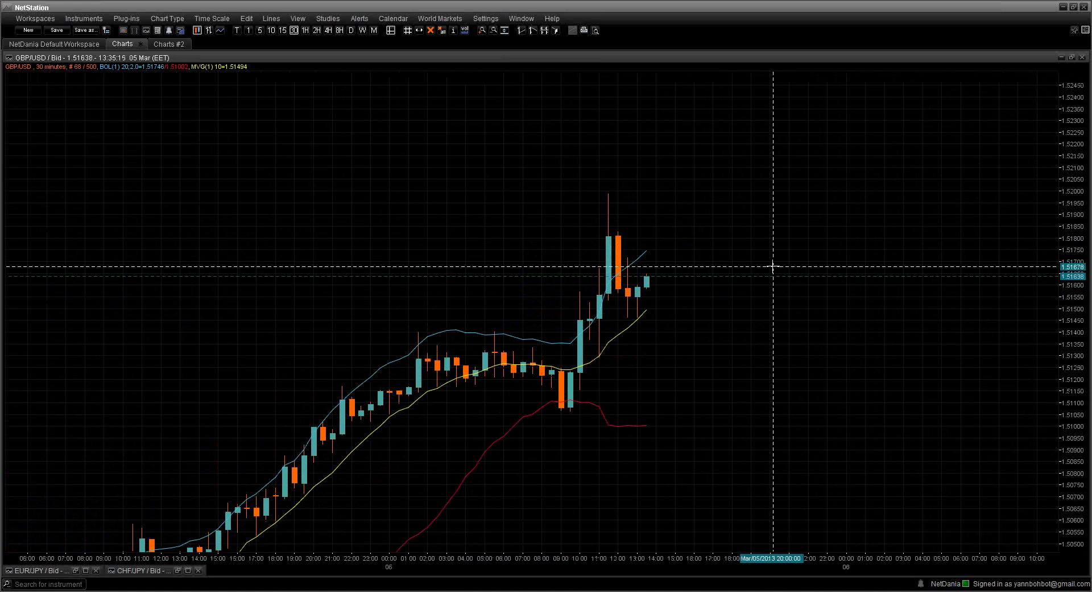
Draw horizontal lines across the February 25–28 price action at about 1.5160, 1.5115 and 1.5075.
{"action": "scroll", "coordinate": [775, 265], "scroll_direction": "down", "scroll_amount": 5}
{"action": "left_click_drag", "start_coordinate": [273, 433], "coordinate": [510, 433]}
{"action": "left_click_drag", "start_coordinate": [426, 431], "coordinate": [774, 348]}
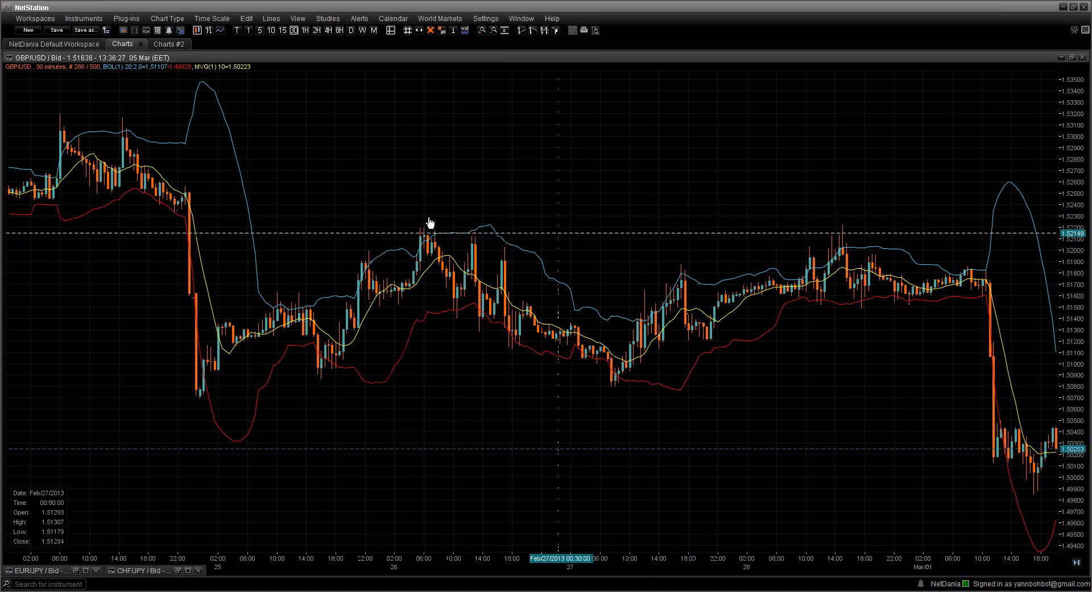
{"action": "left_click_drag", "start_coordinate": [466, 190], "coordinate": [305, 239]}
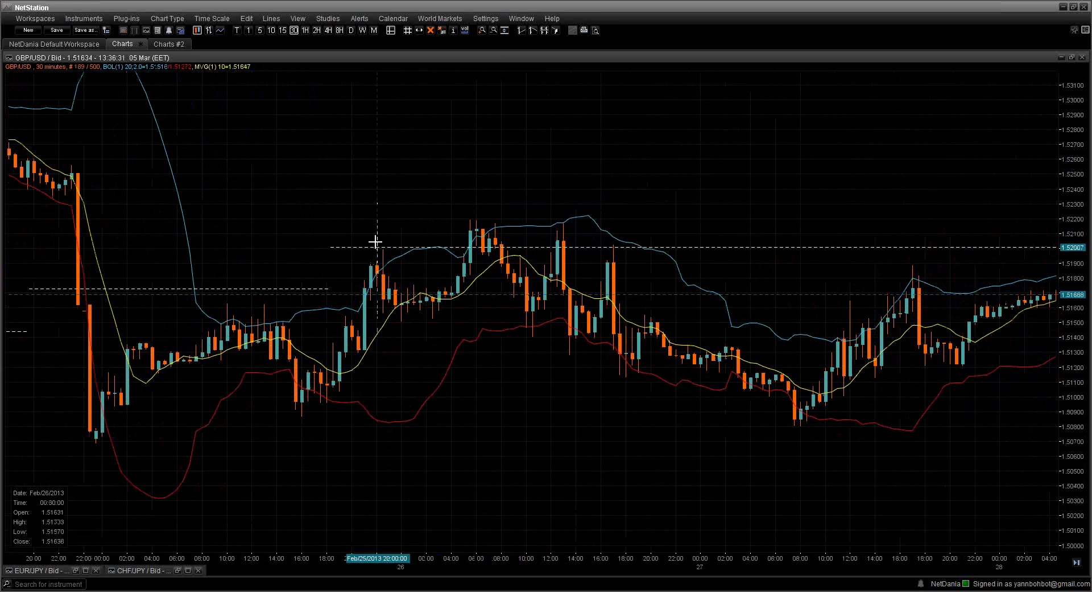
{"action": "scroll", "coordinate": [523, 170], "scroll_direction": "down", "scroll_amount": 2}
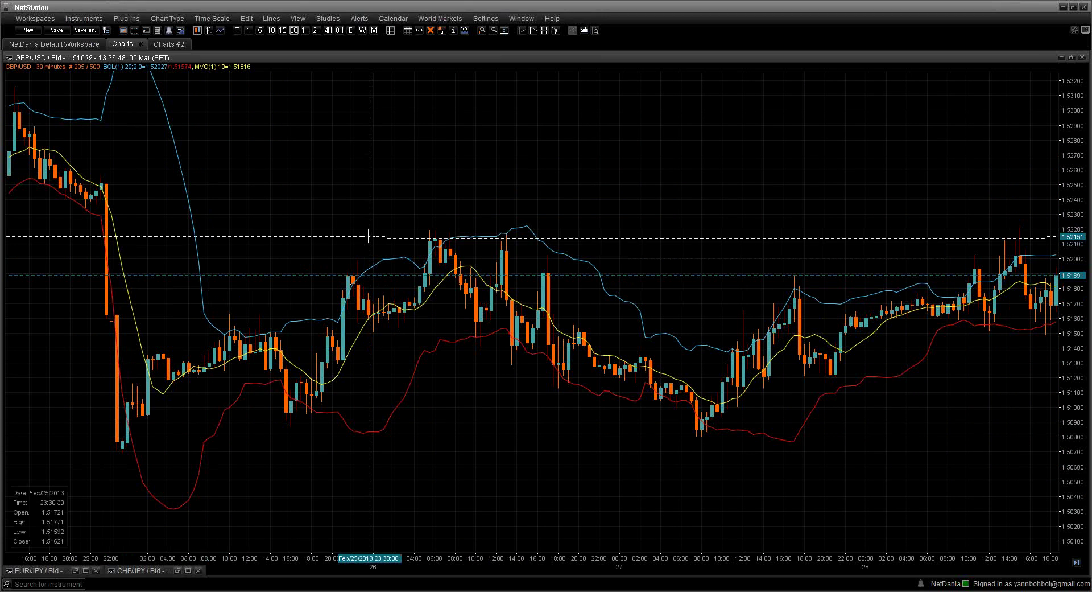
{"action": "left_click", "coordinate": [270, 19]}
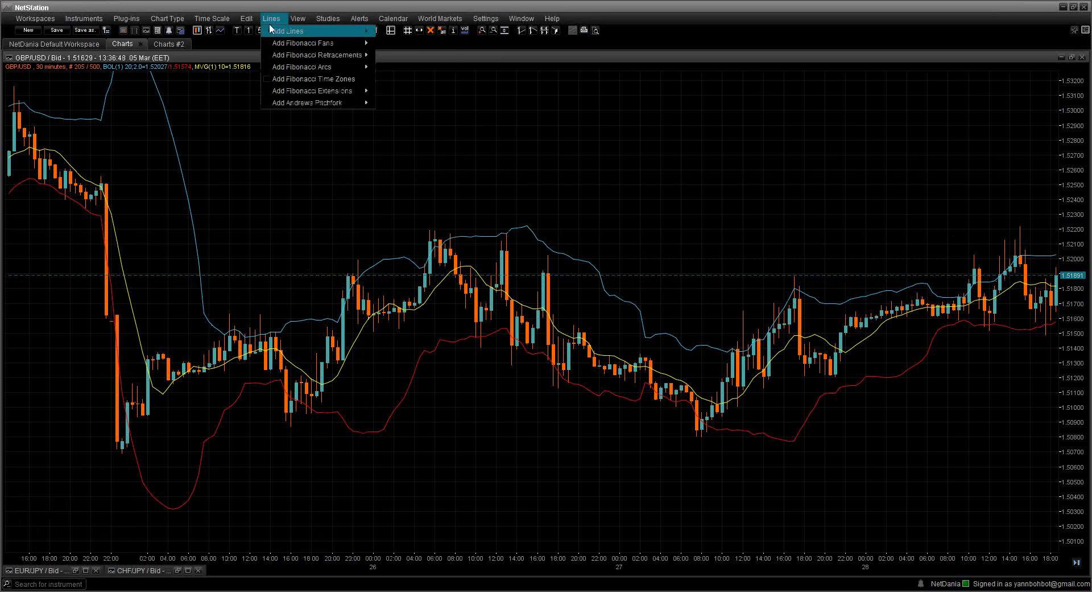
{"action": "mouse_move", "coordinate": [307, 31]}
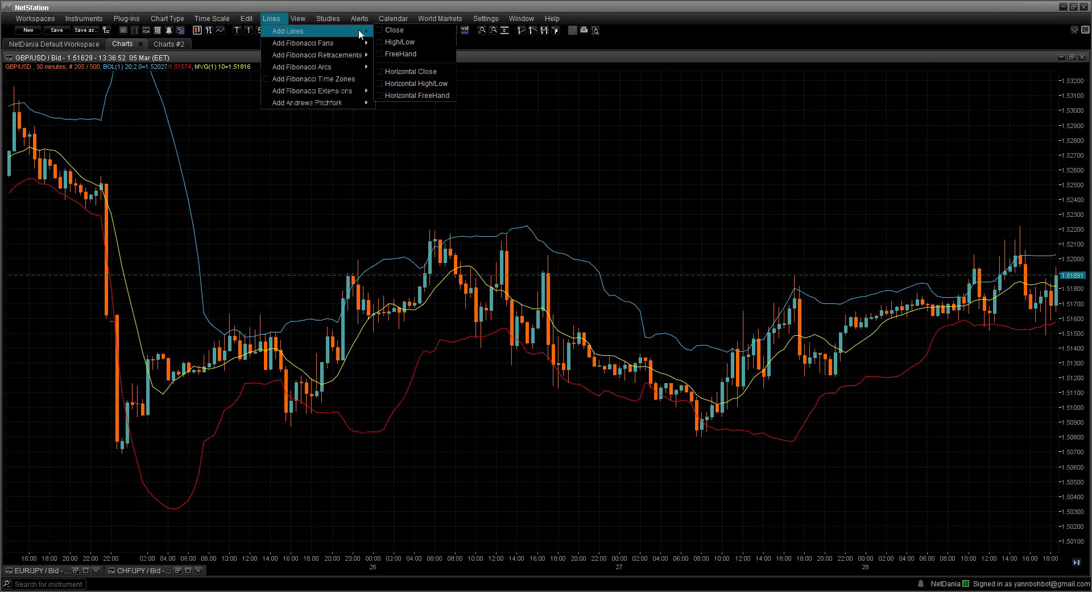
{"action": "left_click", "coordinate": [417, 84]}
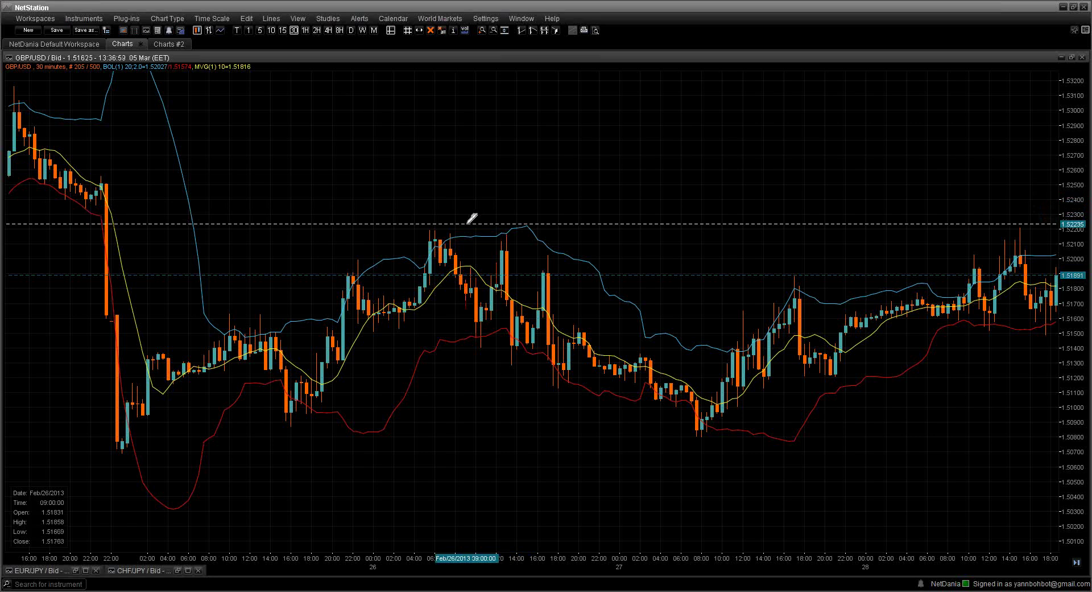
{"action": "left_click", "coordinate": [353, 370]}
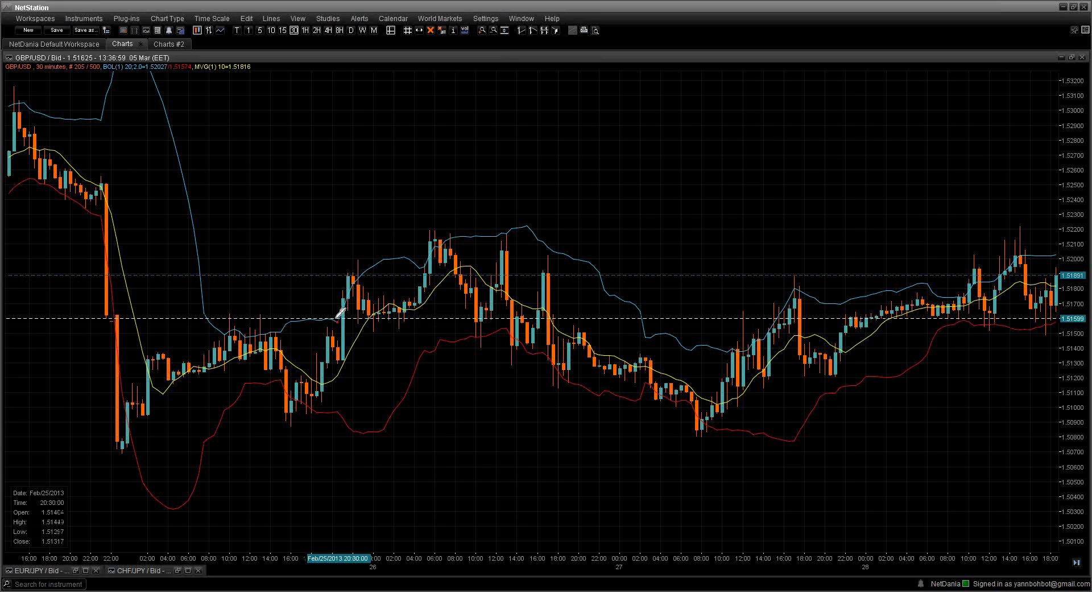
{"action": "left_click", "coordinate": [345, 357]}
{"action": "left_click", "coordinate": [346, 356]}
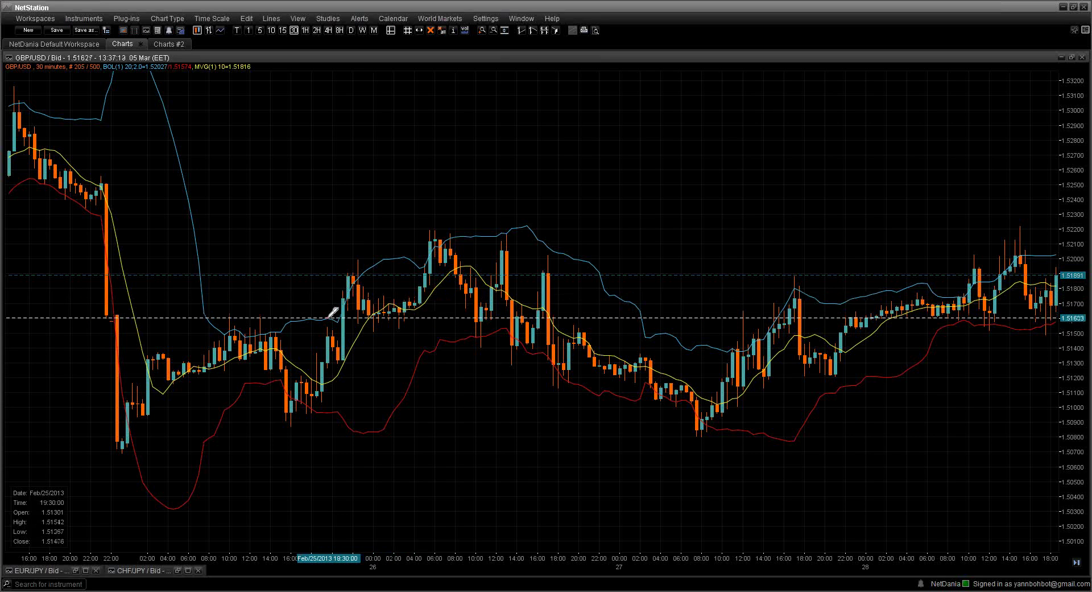
{"action": "left_click", "coordinate": [329, 317]}
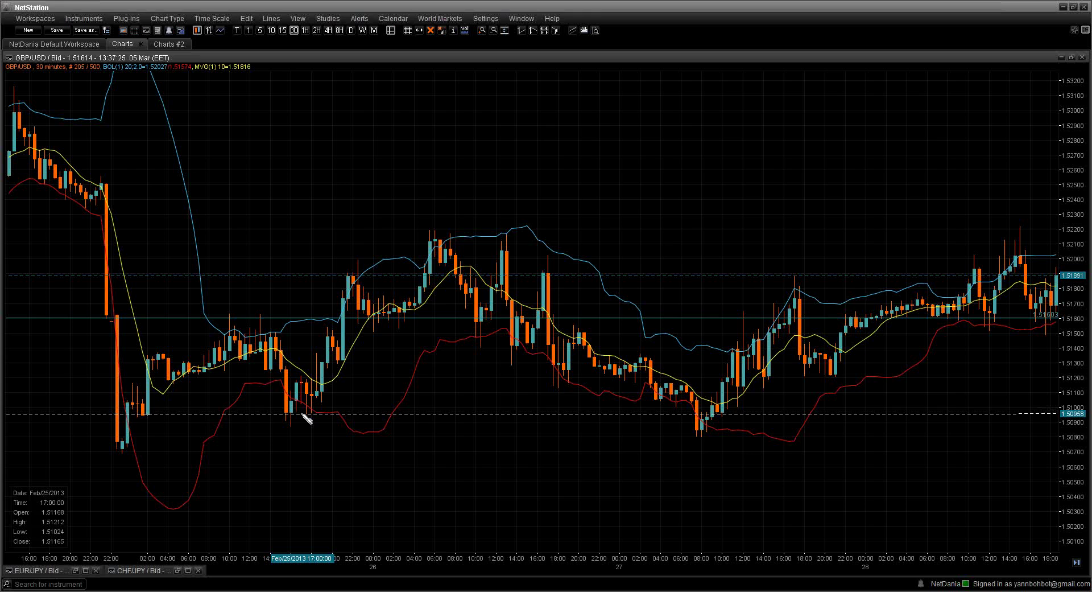
{"action": "left_click", "coordinate": [271, 386]}
Give the middle horizontal line, at 1.51146, a thicker line style and a white color.
{"action": "double_click", "coordinate": [381, 385]}
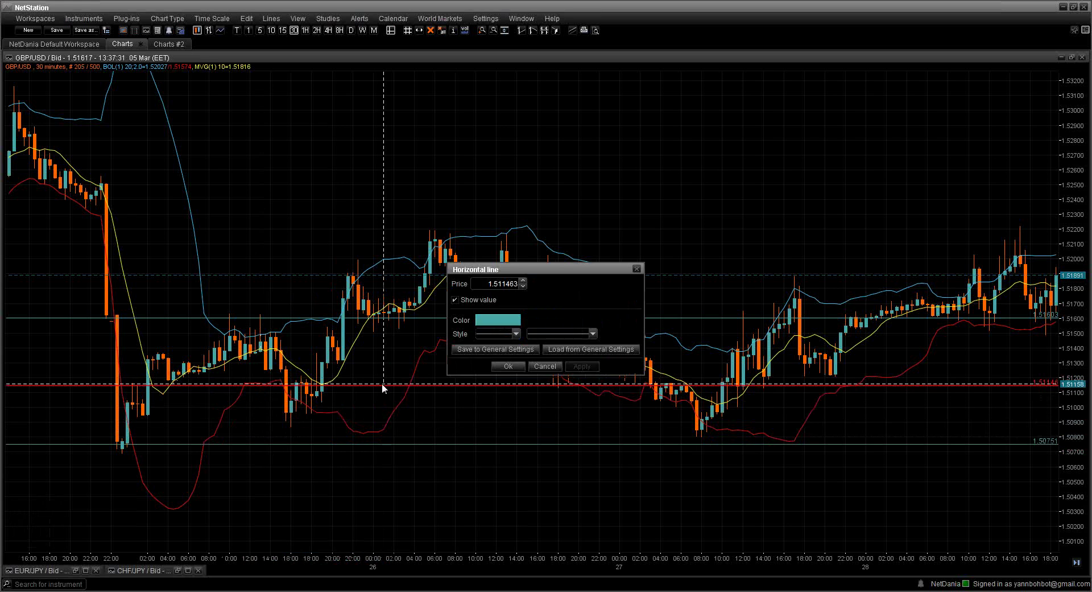
{"action": "left_click", "coordinate": [517, 333]}
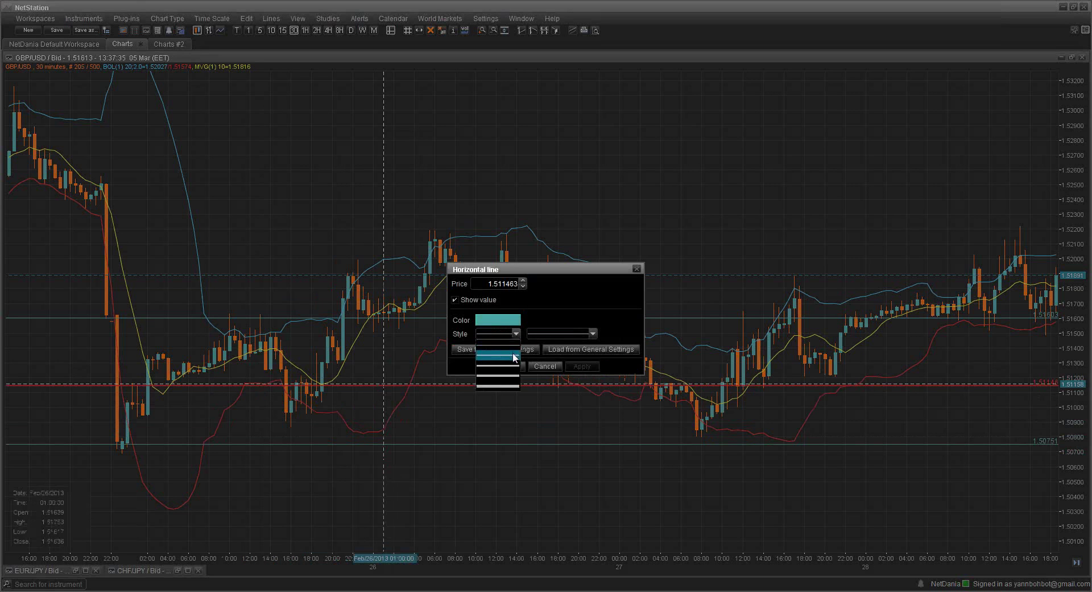
{"action": "left_click", "coordinate": [515, 355]}
{"action": "left_click", "coordinate": [516, 322]}
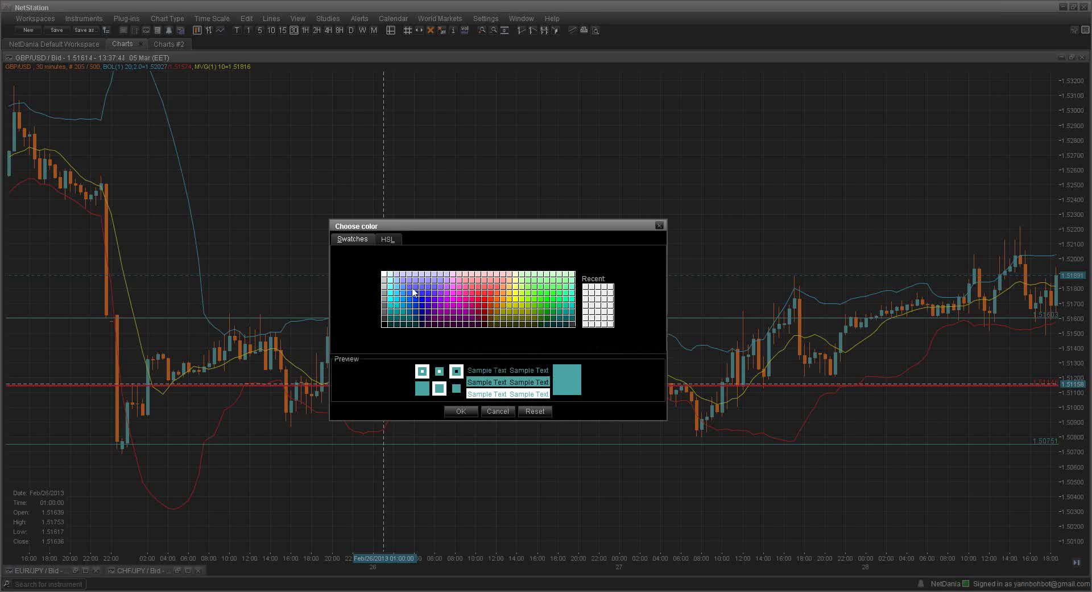
{"action": "left_click", "coordinate": [383, 273]}
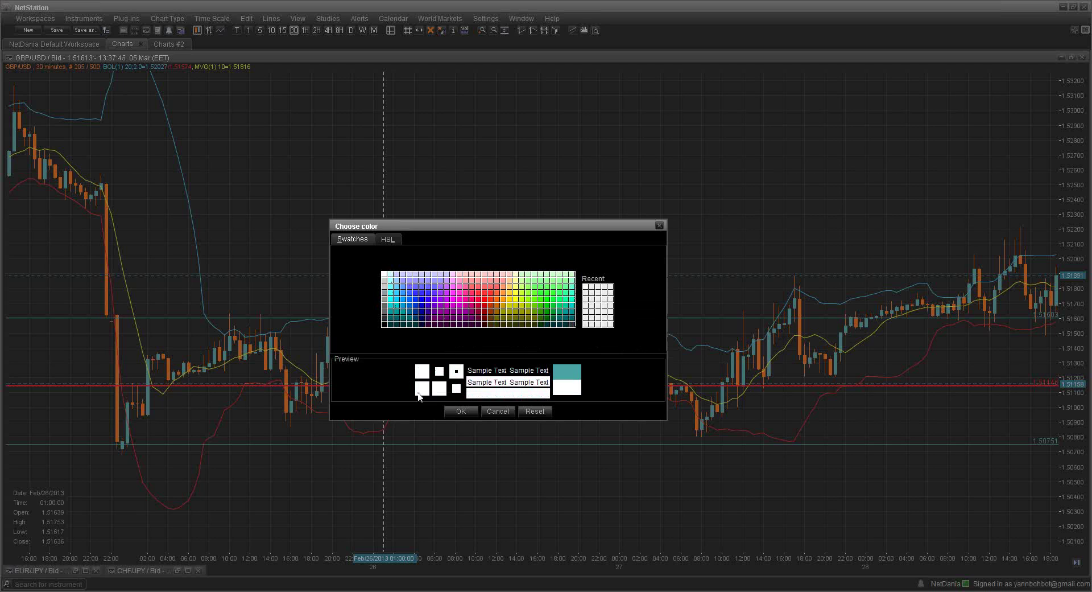
{"action": "left_click", "coordinate": [461, 411]}
{"action": "left_click", "coordinate": [506, 367]}
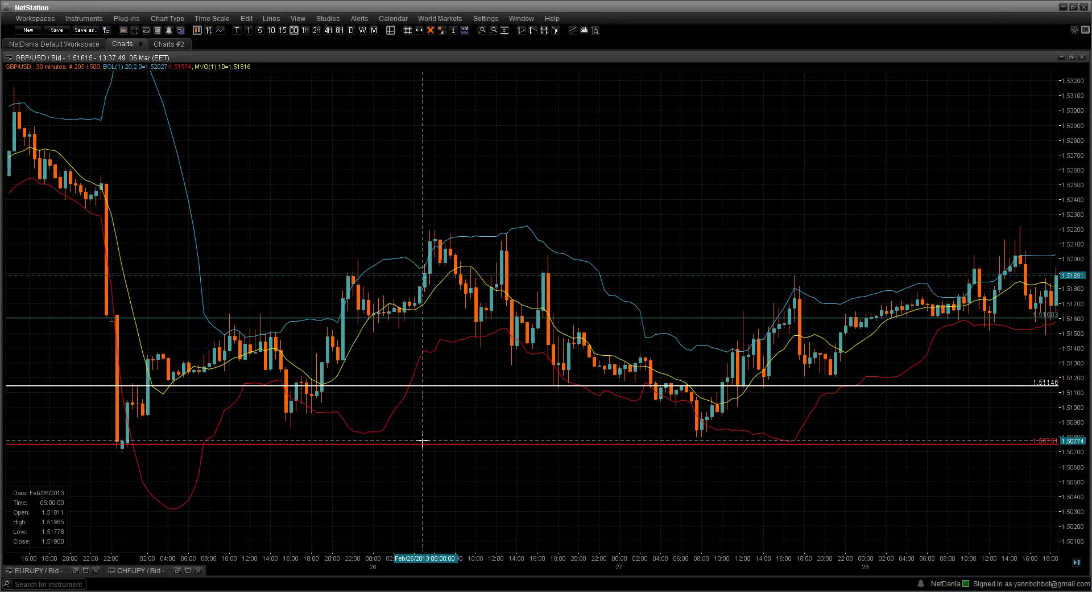
Remove the lowest horizontal line, and give the upper line at 1.51603 a white color and a thicker line style.
{"action": "left_click_drag", "start_coordinate": [409, 441], "coordinate": [402, 317]}
{"action": "double_click", "coordinate": [432, 316]}
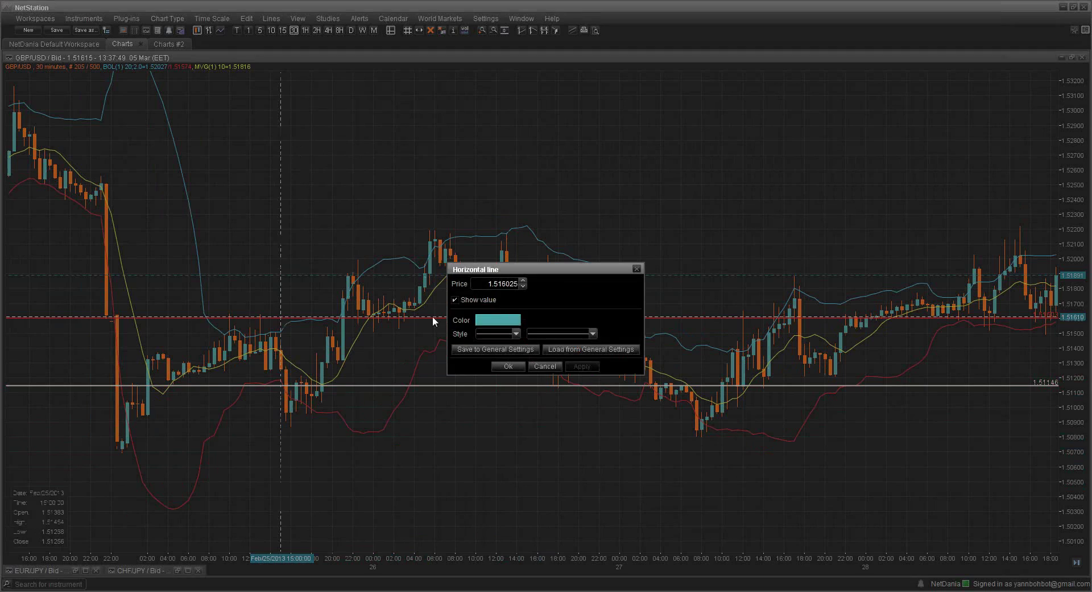
{"action": "left_click", "coordinate": [498, 320]}
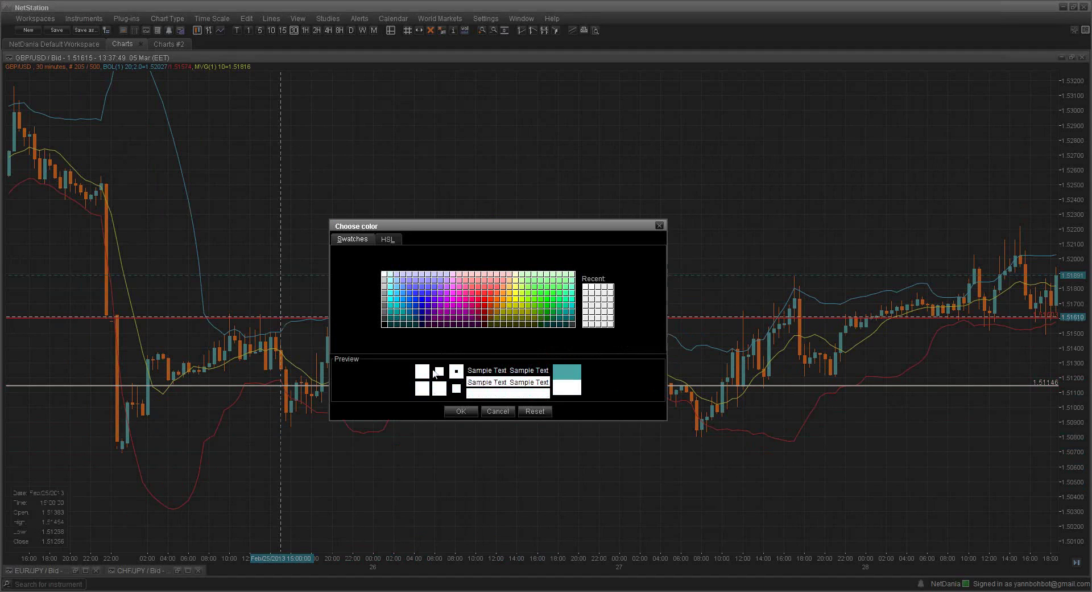
{"action": "left_click", "coordinate": [462, 410]}
{"action": "left_click", "coordinate": [516, 333]}
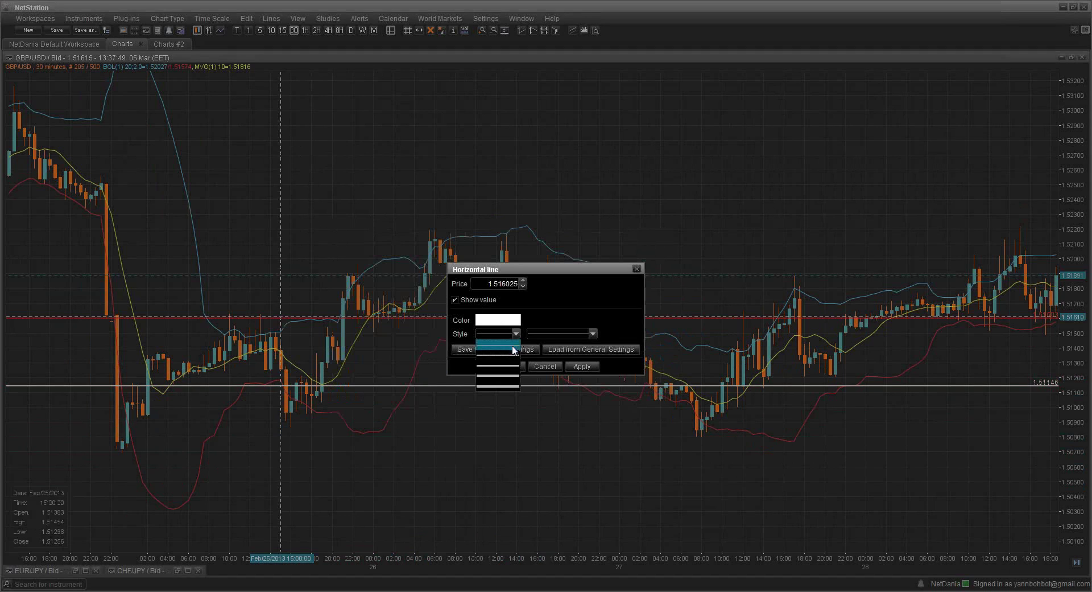
{"action": "left_click", "coordinate": [513, 347]}
{"action": "left_click", "coordinate": [517, 366]}
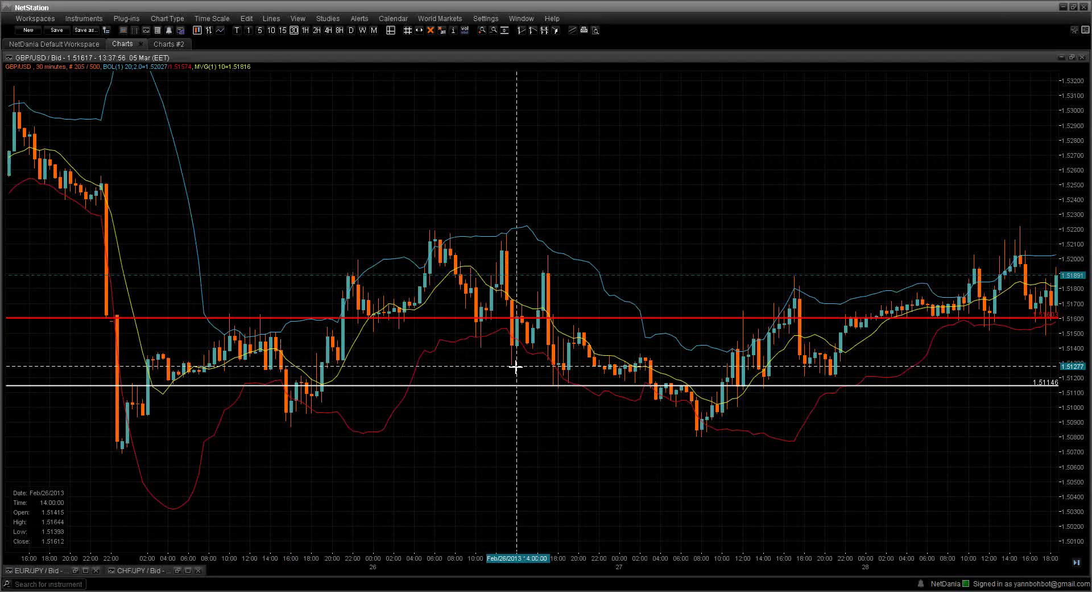
{"action": "left_click", "coordinate": [439, 451]}
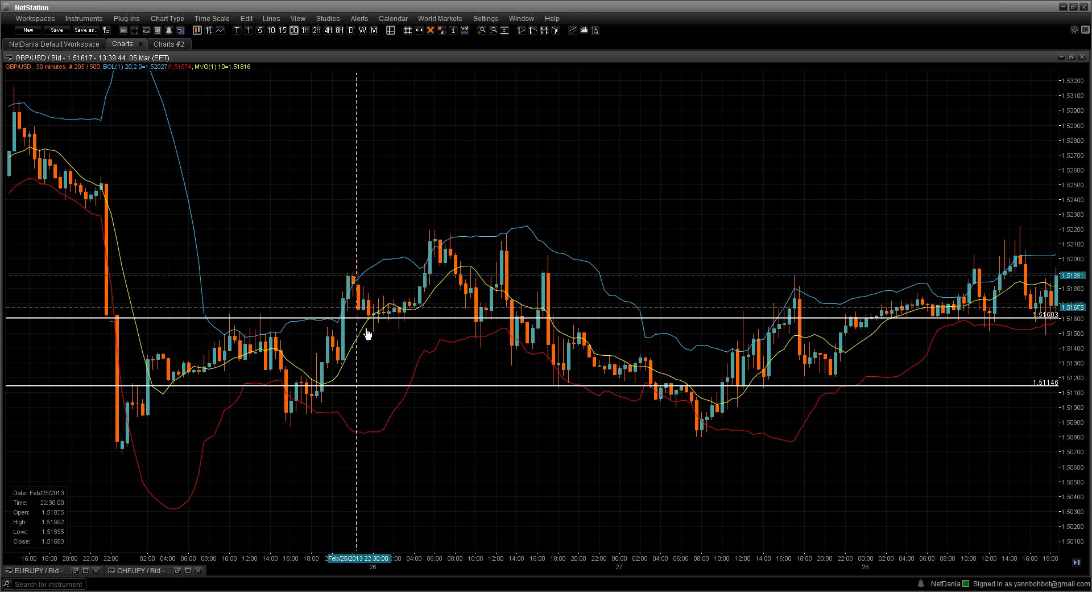
Move both white horizontal lines above the latest March 5 candles, to about 1.52595 and 1.52387.
{"action": "scroll", "coordinate": [492, 443], "scroll_direction": "down", "scroll_amount": 10}
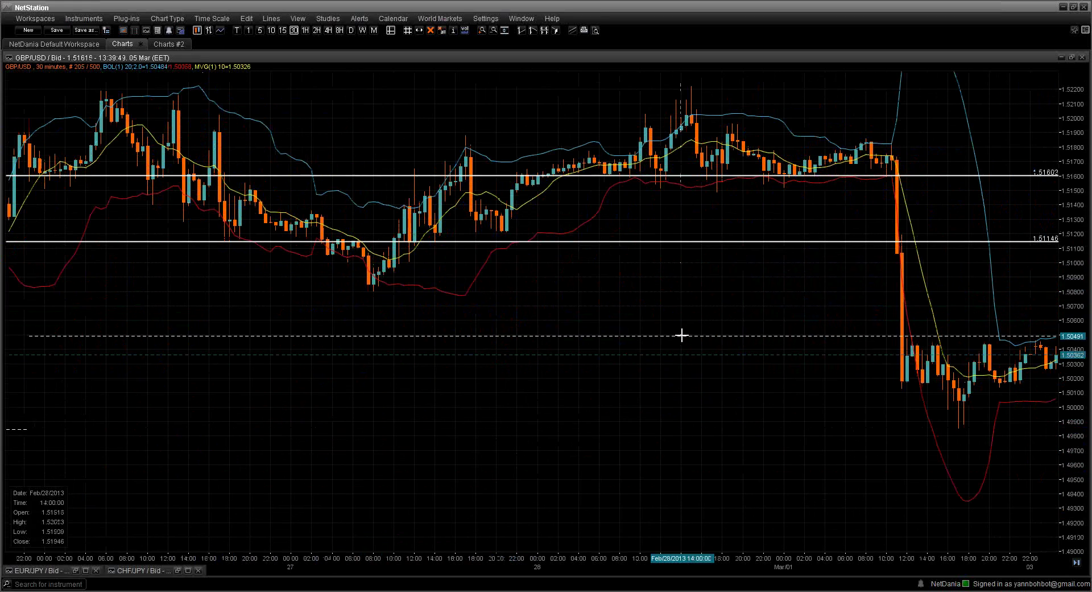
{"action": "scroll", "coordinate": [681, 336], "scroll_direction": "down", "scroll_amount": 4}
{"action": "left_click_drag", "start_coordinate": [897, 331], "coordinate": [591, 373]}
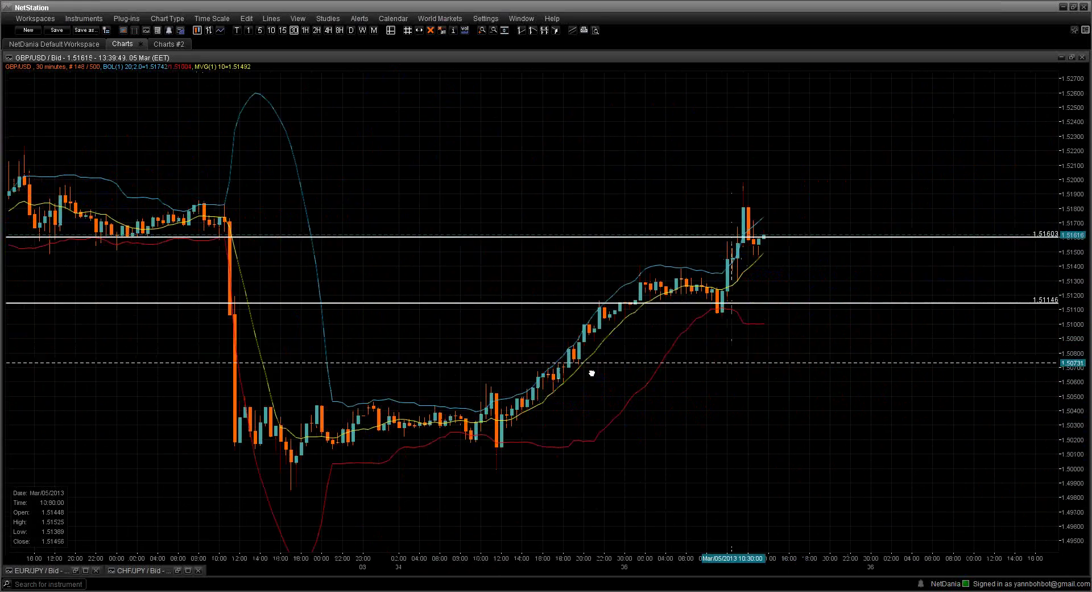
{"action": "left_click_drag", "start_coordinate": [615, 248], "coordinate": [611, 107]}
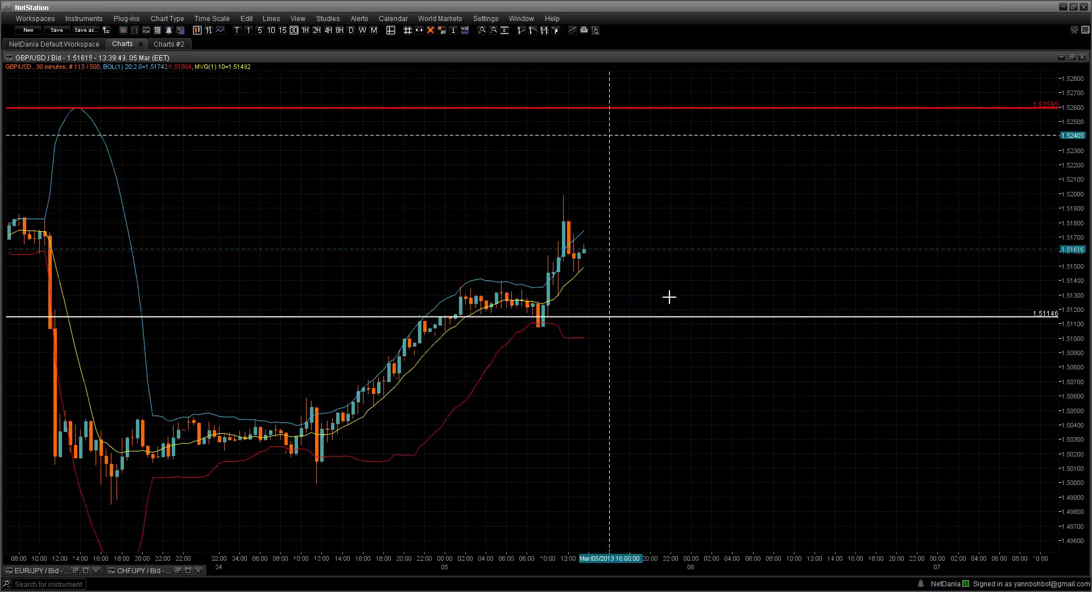
{"action": "left_click_drag", "start_coordinate": [665, 316], "coordinate": [657, 137]}
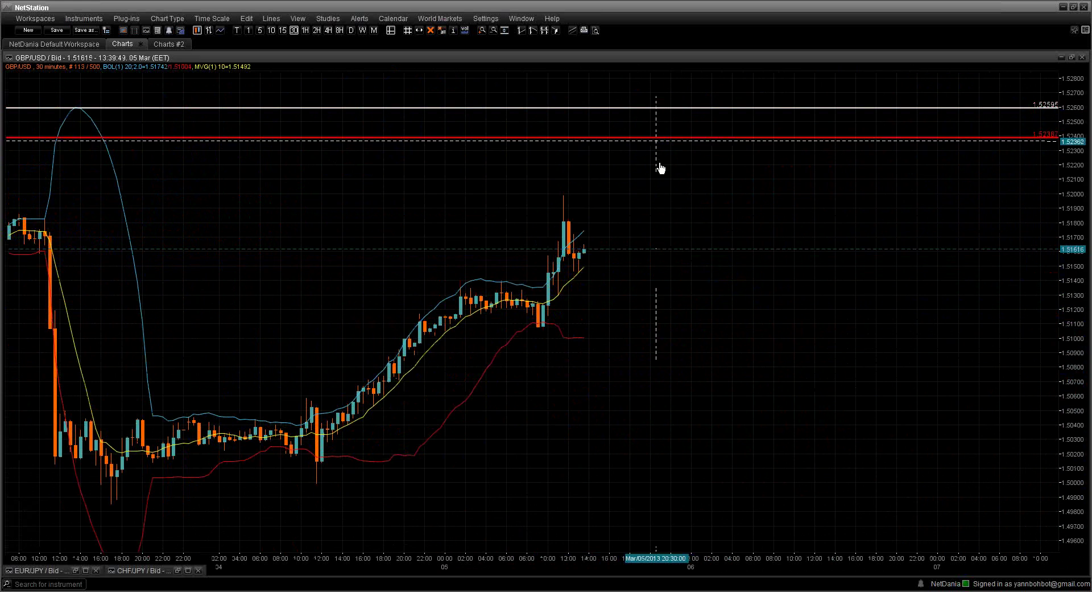
{"action": "left_click_drag", "start_coordinate": [736, 215], "coordinate": [695, 263]}
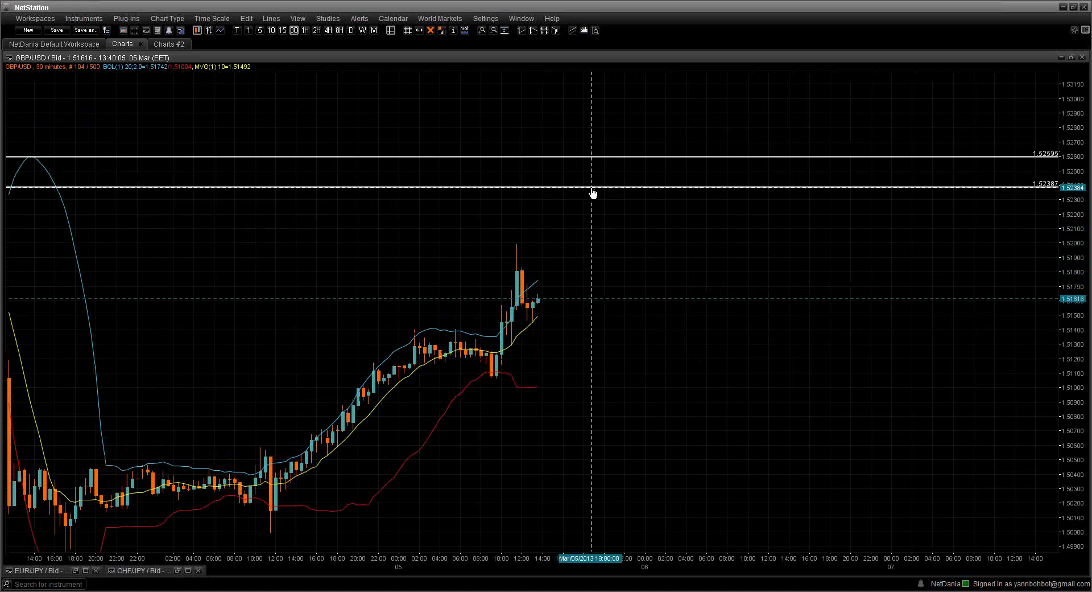
Reposition the horizontal lines around the latest price, the lower one to about 1.51757 and the upper one to about 1.50984.
{"action": "left_click_drag", "start_coordinate": [592, 192], "coordinate": [625, 271]}
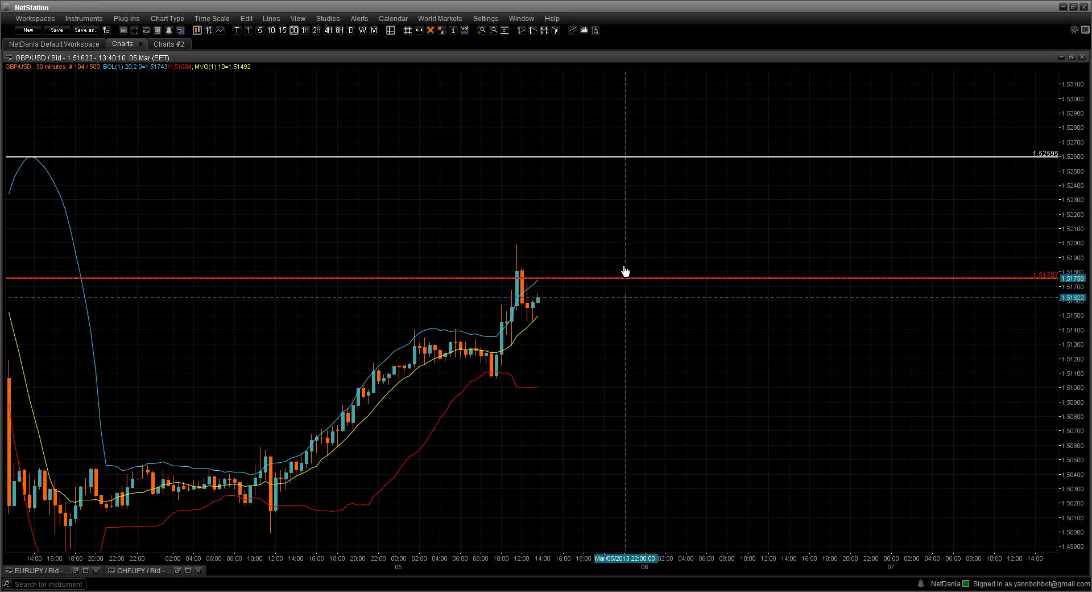
{"action": "left_click_drag", "start_coordinate": [643, 156], "coordinate": [590, 391]}
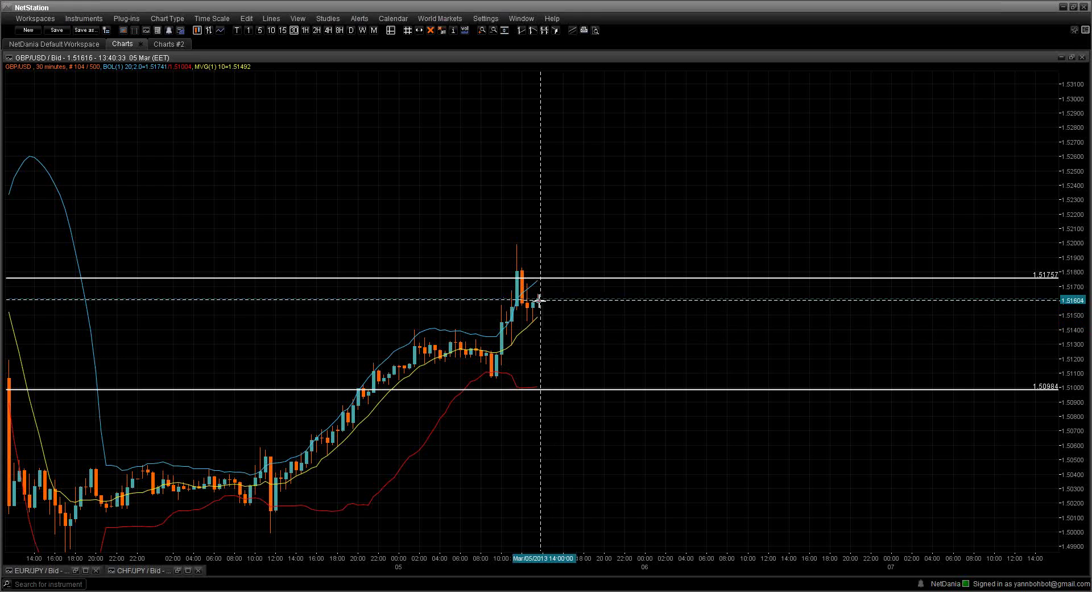
{"action": "mouse_move", "coordinate": [538, 305]}
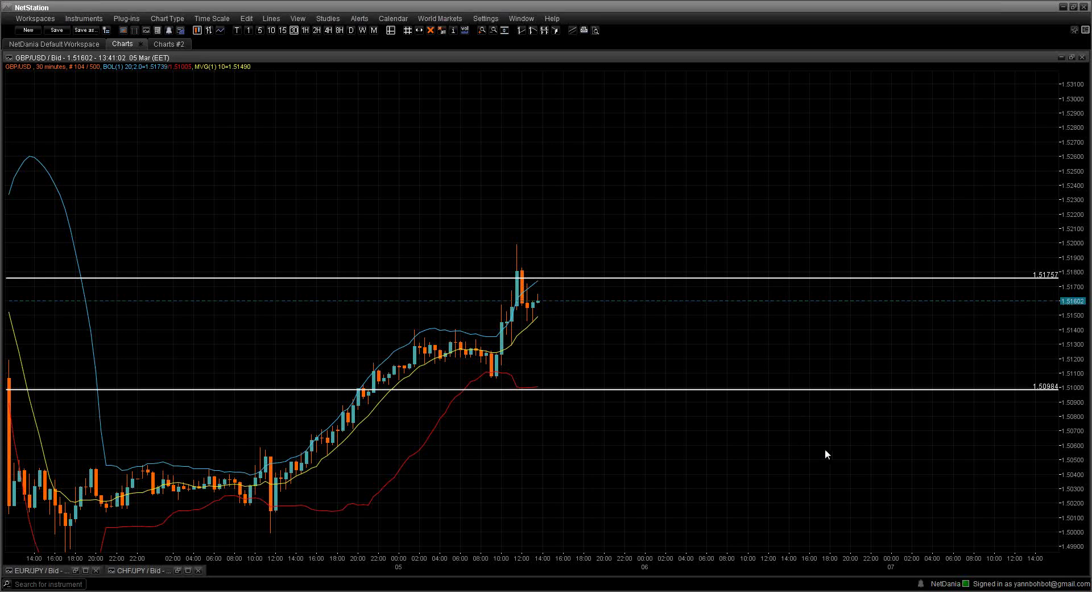
{"action": "middle_click", "coordinate": [769, 445]}
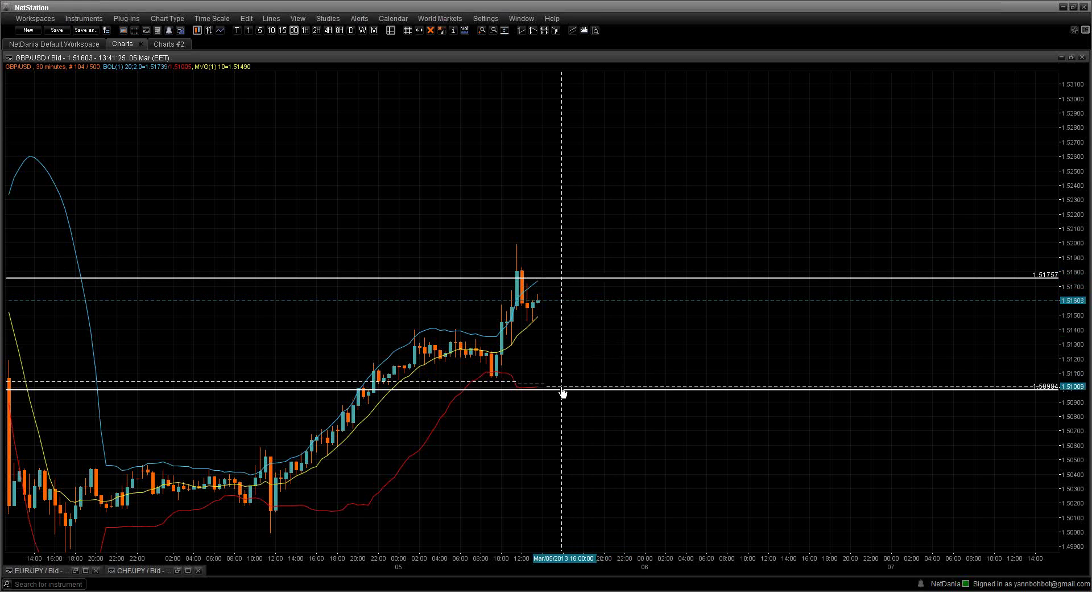
Widen the two horizontal levels to about 1.50019 at the March 4 low and 1.52616 at the upper Bollinger Band's peak.
{"action": "left_click_drag", "start_coordinate": [557, 395], "coordinate": [330, 534]}
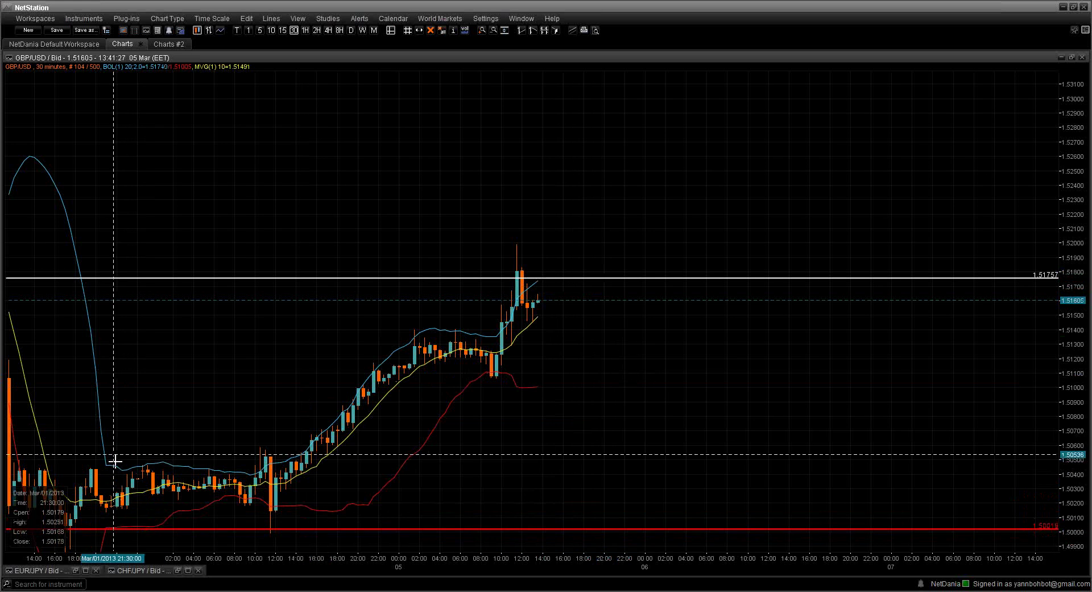
{"action": "scroll", "coordinate": [219, 357], "scroll_direction": "up", "scroll_amount": 4}
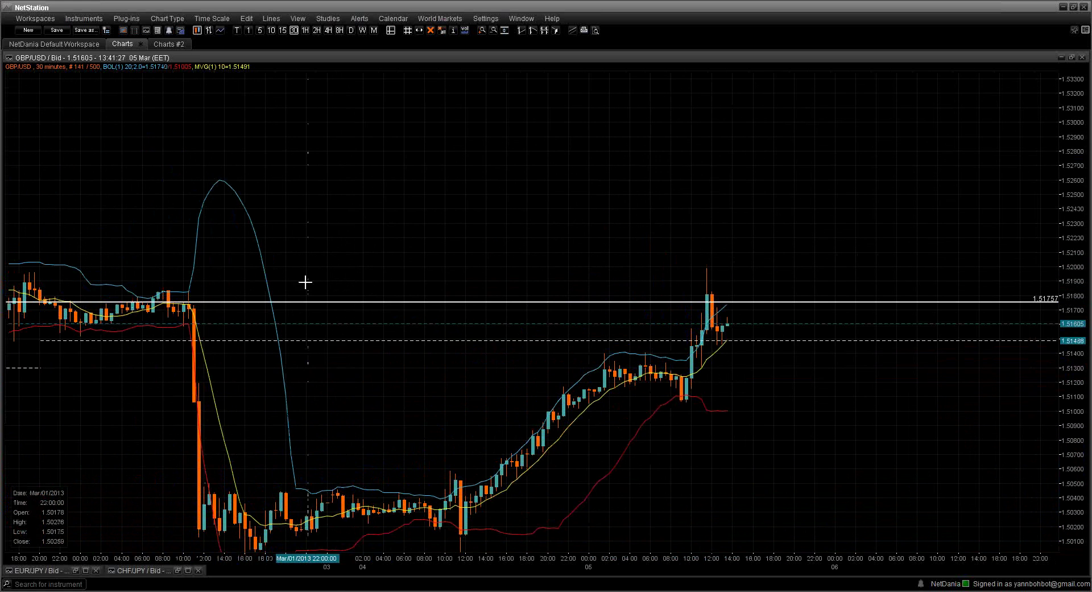
{"action": "left_click_drag", "start_coordinate": [303, 303], "coordinate": [314, 186]}
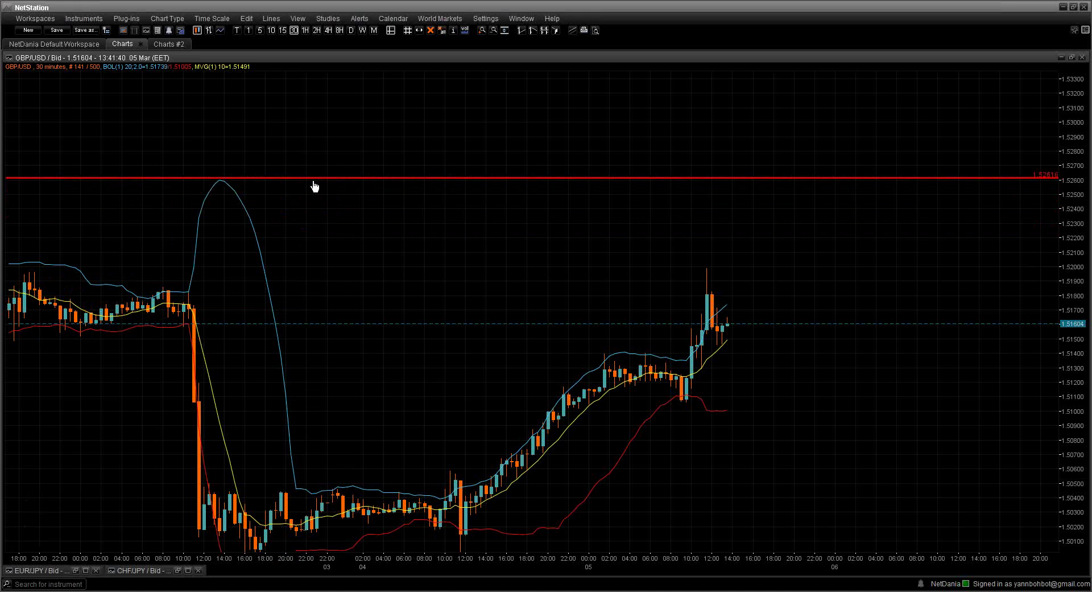
{"action": "left_click_drag", "start_coordinate": [315, 186], "coordinate": [312, 183]}
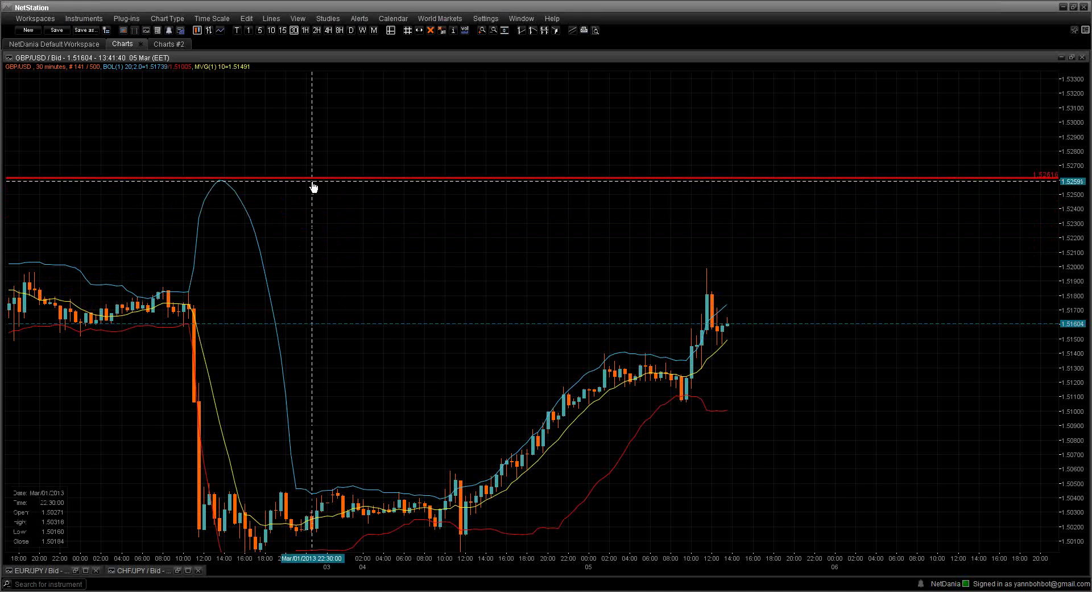
Draw a downward-sloping FreeHand trend line without an alert and move it beside the upper Bollinger Band's fall after the March 1 peak.
{"action": "left_click", "coordinate": [271, 18]}
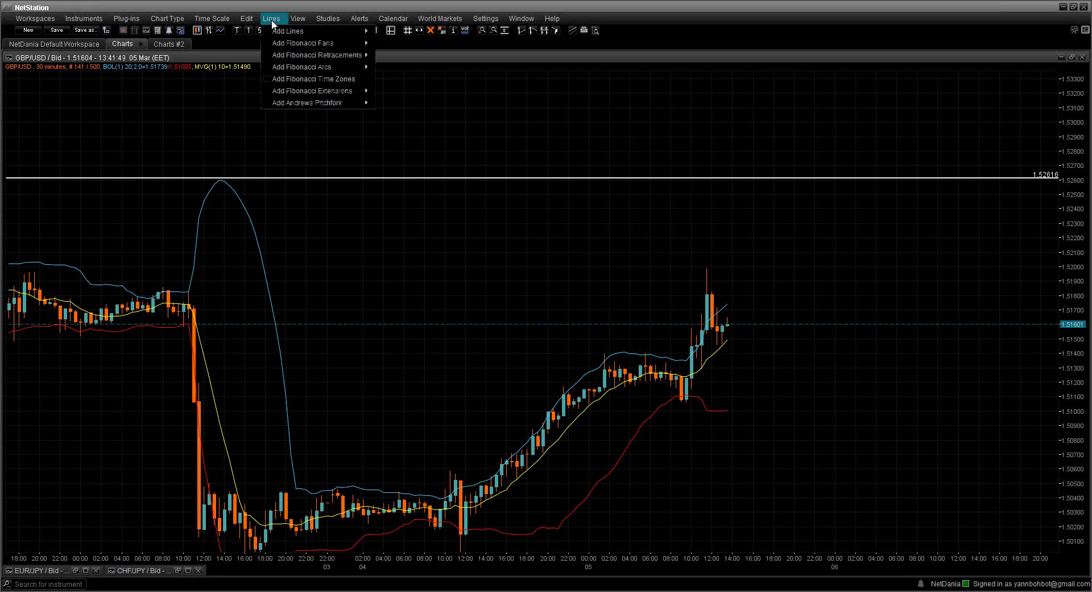
{"action": "mouse_move", "coordinate": [307, 32]}
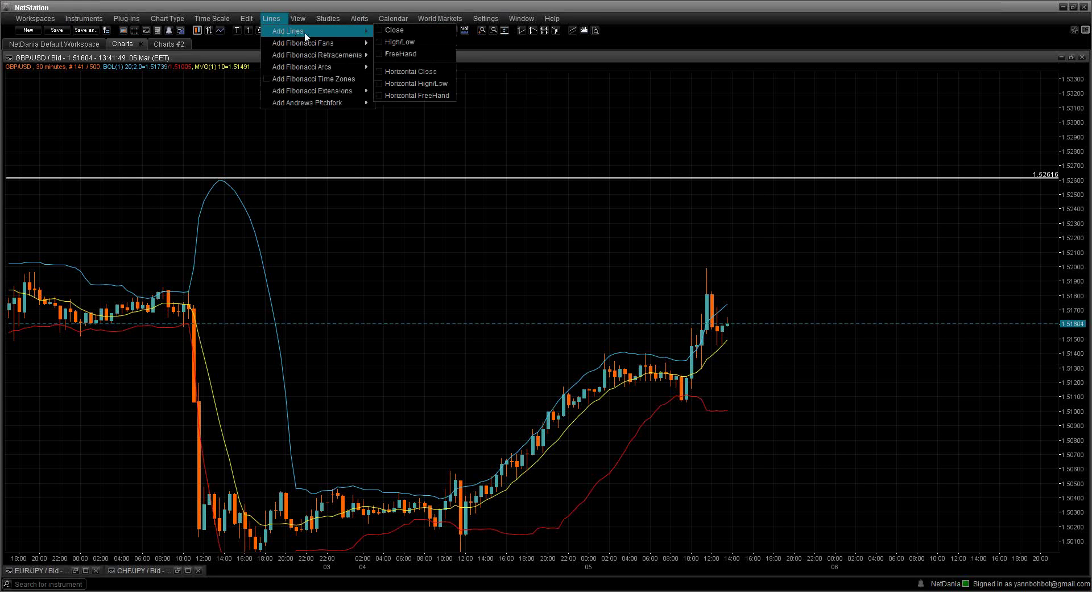
{"action": "left_click", "coordinate": [428, 53]}
{"action": "left_click_drag", "start_coordinate": [400, 262], "coordinate": [390, 245]}
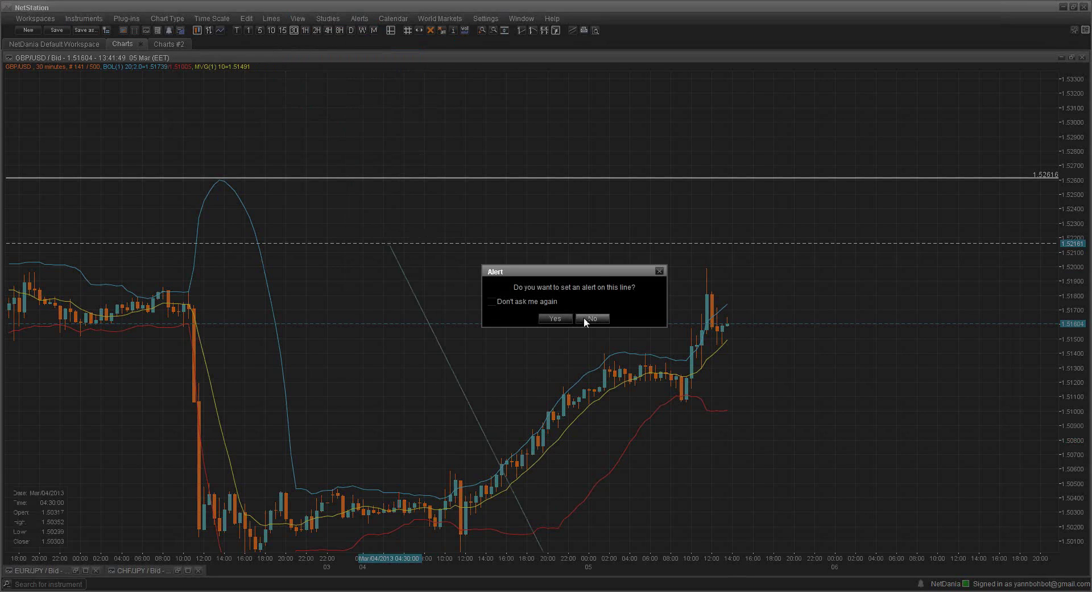
{"action": "left_click", "coordinate": [586, 319]}
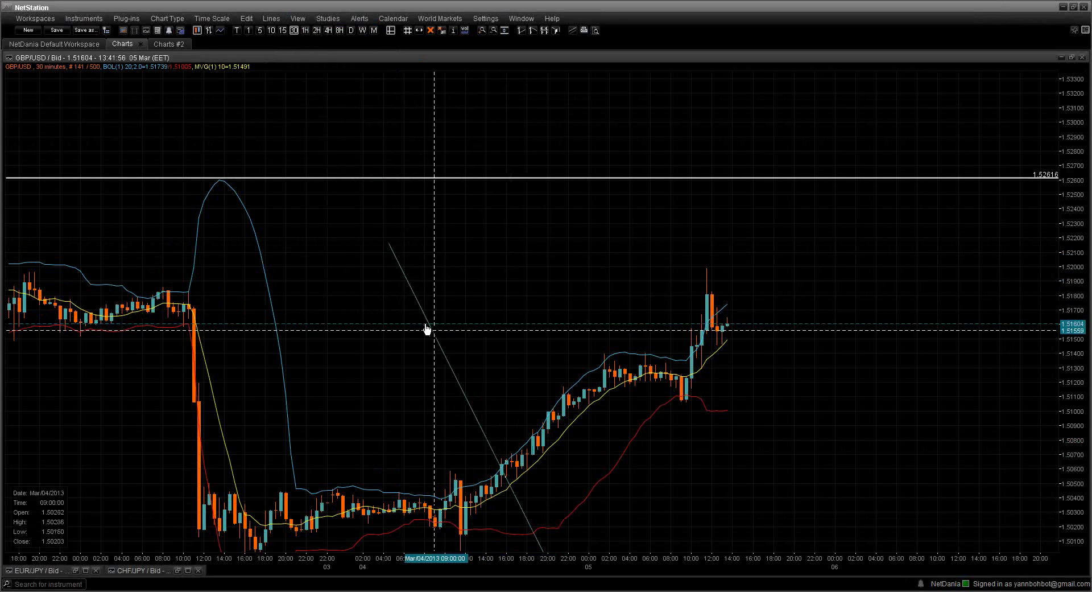
{"action": "mouse_move", "coordinate": [427, 329]}
{"action": "left_mouse_down"}
{"action": "mouse_move", "coordinate": [309, 278]}
{"action": "mouse_move", "coordinate": [269, 247]}
{"action": "left_mouse_up"}
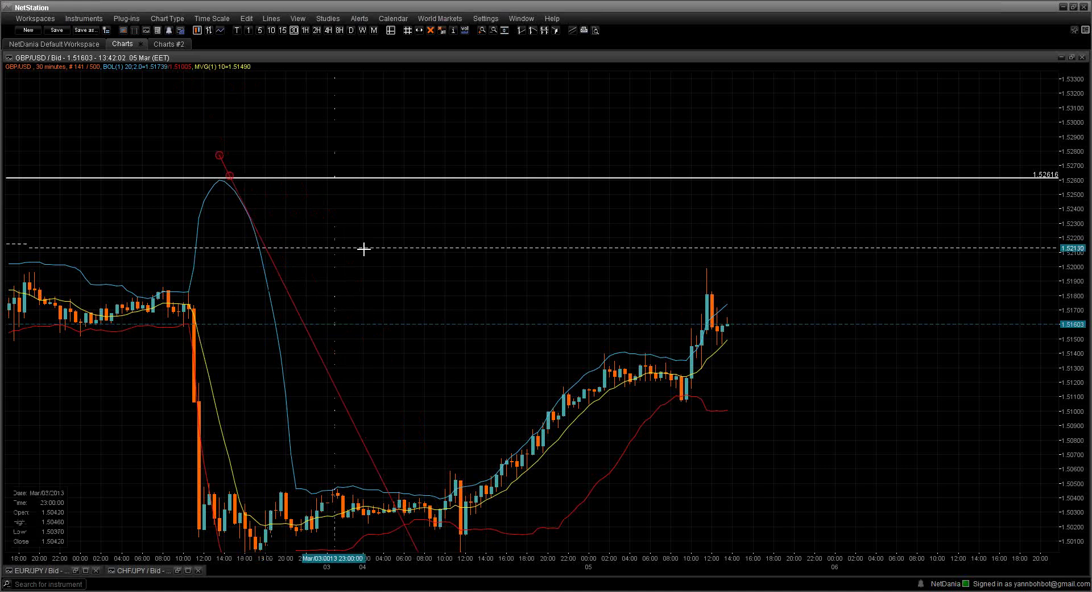
Give the sloping trend line a red color and a thicker line style.
{"action": "double_click", "coordinate": [288, 297]}
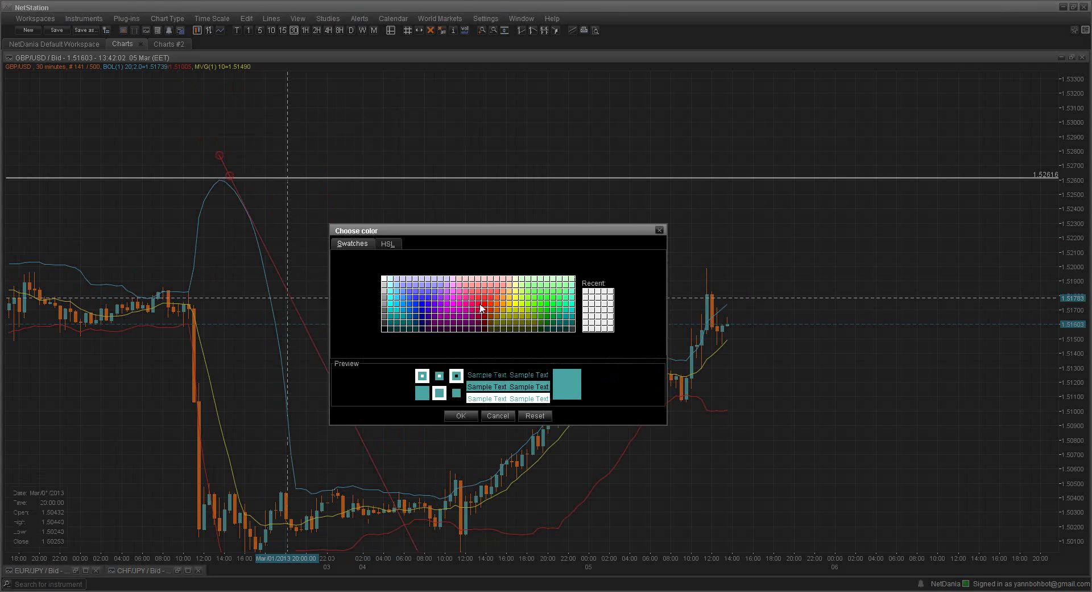
{"action": "left_click", "coordinate": [480, 305]}
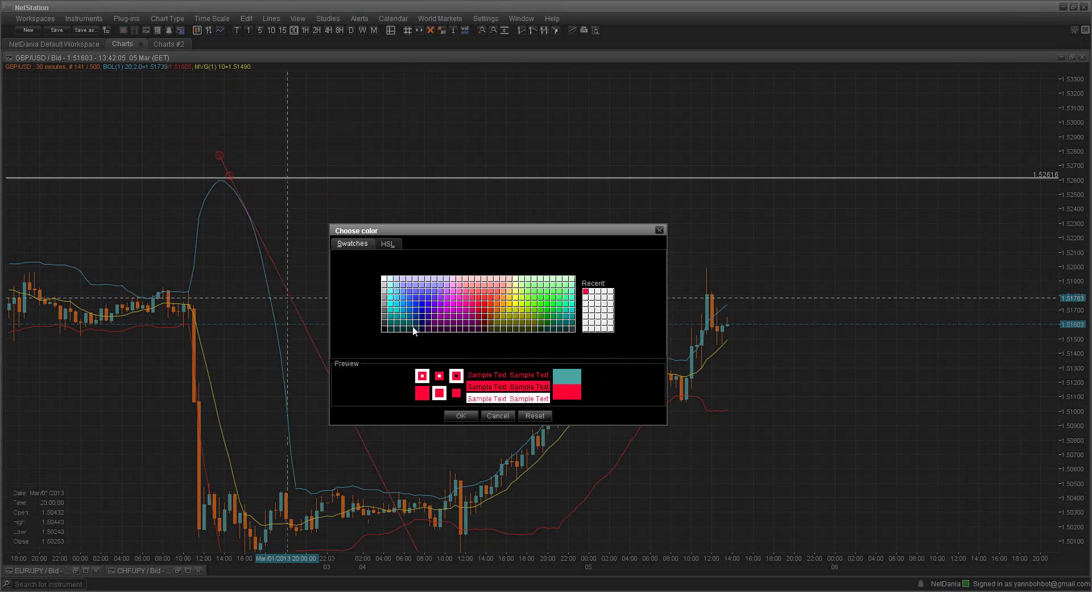
{"action": "left_click", "coordinate": [463, 415]}
{"action": "left_click", "coordinate": [515, 338]}
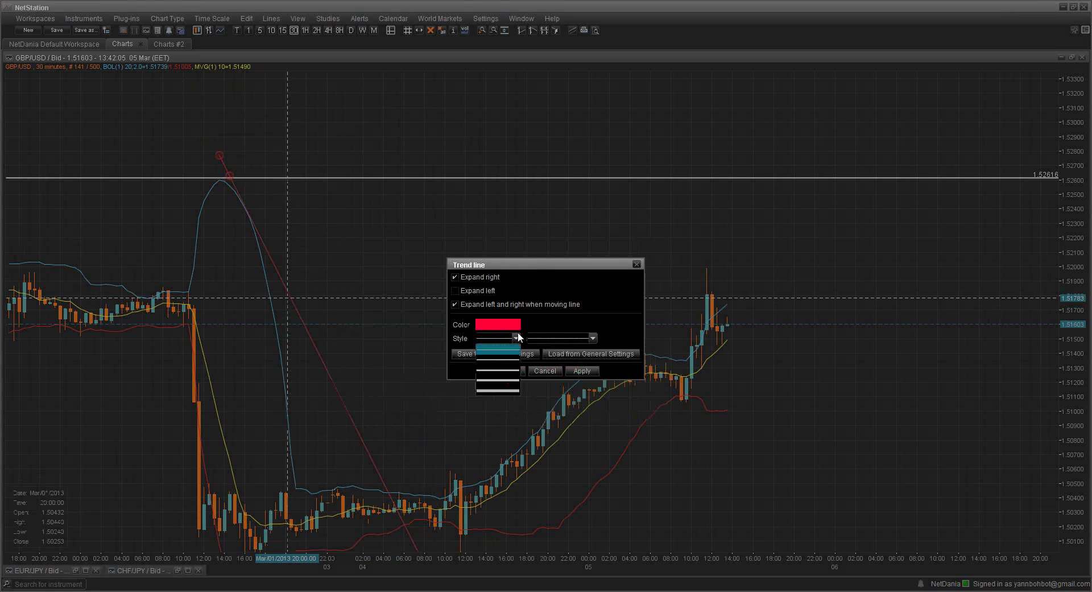
{"action": "left_click", "coordinate": [507, 363]}
{"action": "left_click", "coordinate": [508, 370]}
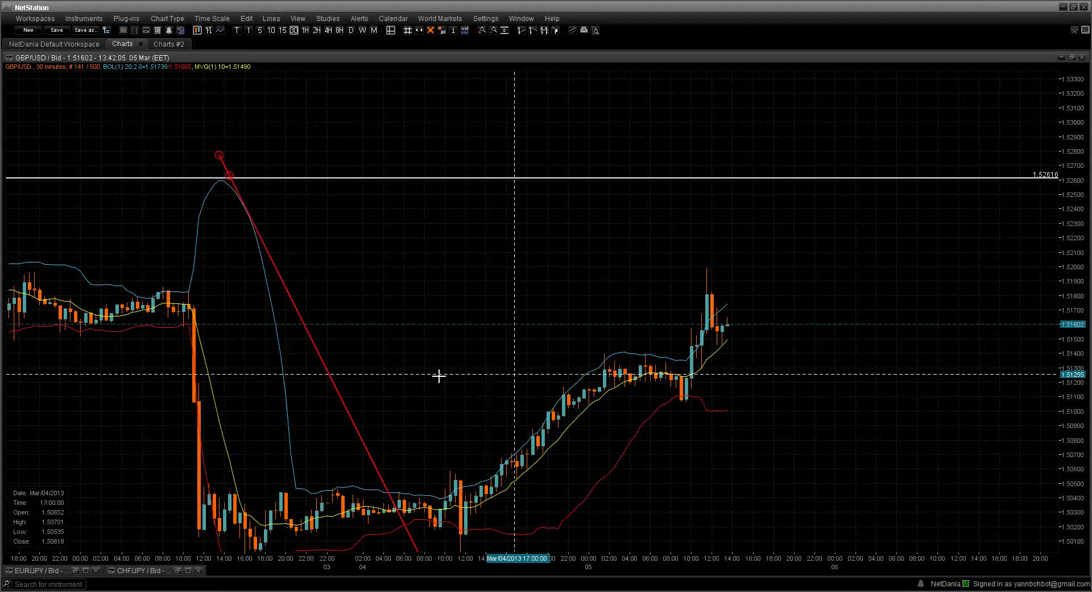
Steepen and shift the red trend line along the falling upper Bollinger Band, and delete it.
{"action": "left_click_drag", "start_coordinate": [336, 402], "coordinate": [334, 392]}
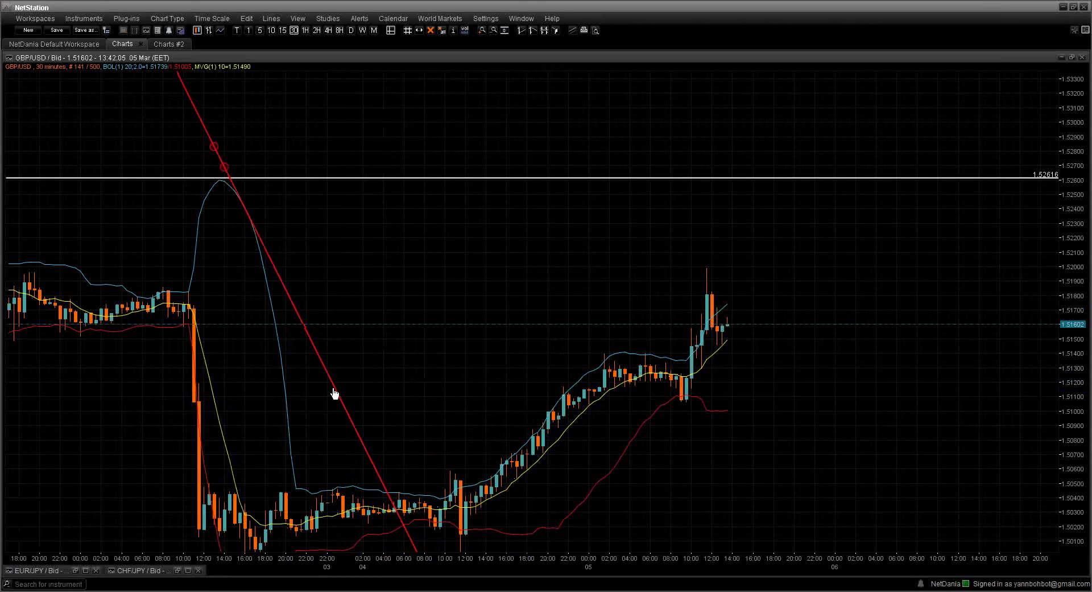
{"action": "left_click_drag", "start_coordinate": [215, 147], "coordinate": [251, 223]}
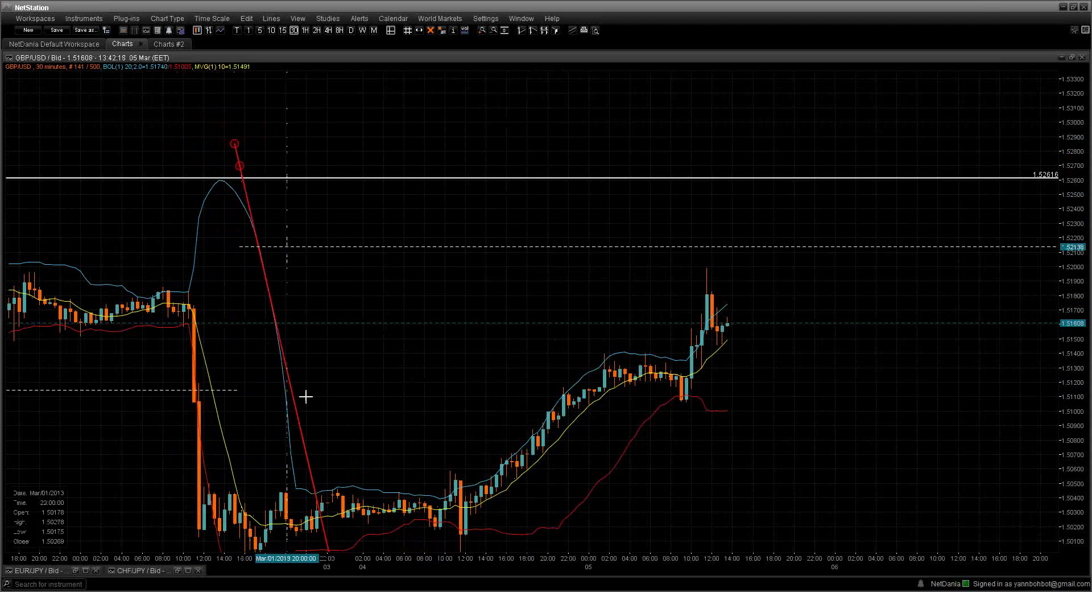
{"action": "left_click_drag", "start_coordinate": [248, 195], "coordinate": [273, 204]}
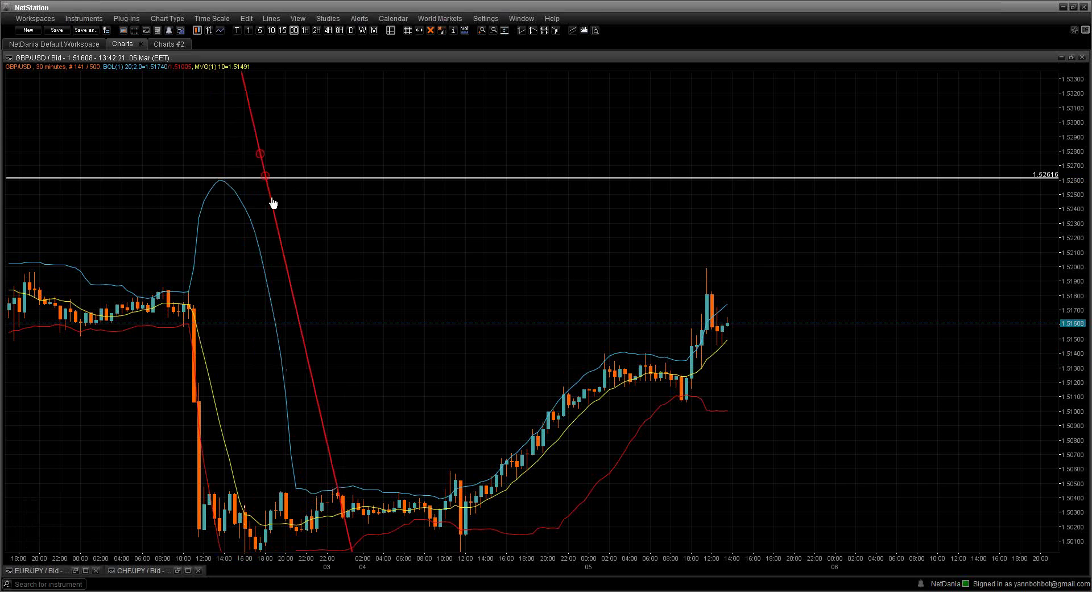
{"action": "key", "text": "Delete"}
Move the upper horizontal line down to about 1.5175 near the latest candles, and delete it.
{"action": "scroll", "coordinate": [287, 238], "scroll_direction": "down", "scroll_amount": 2}
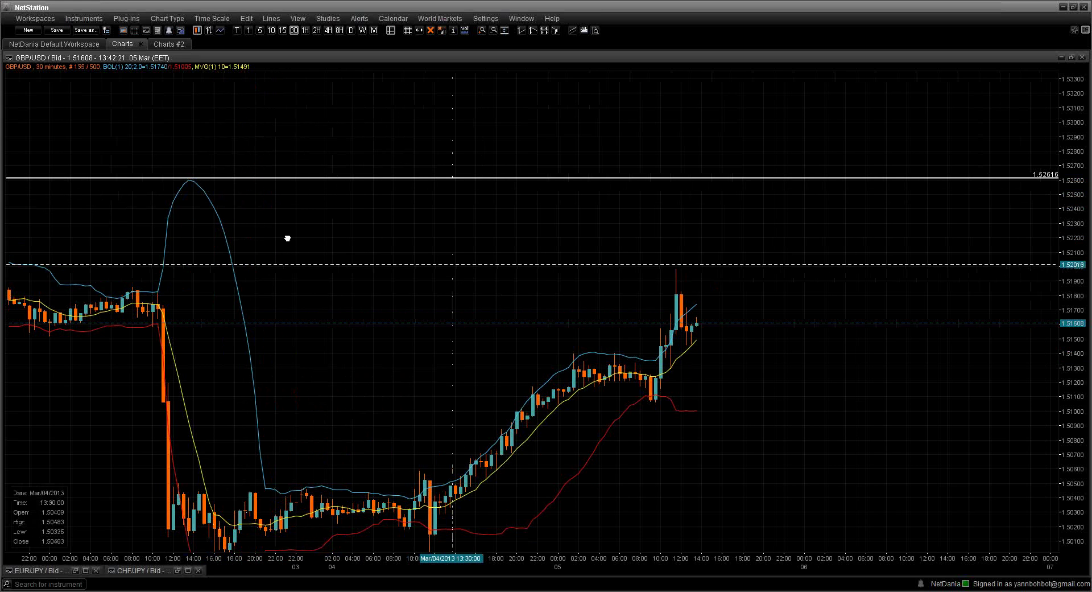
{"action": "scroll", "coordinate": [291, 285], "scroll_direction": "down", "scroll_amount": 5}
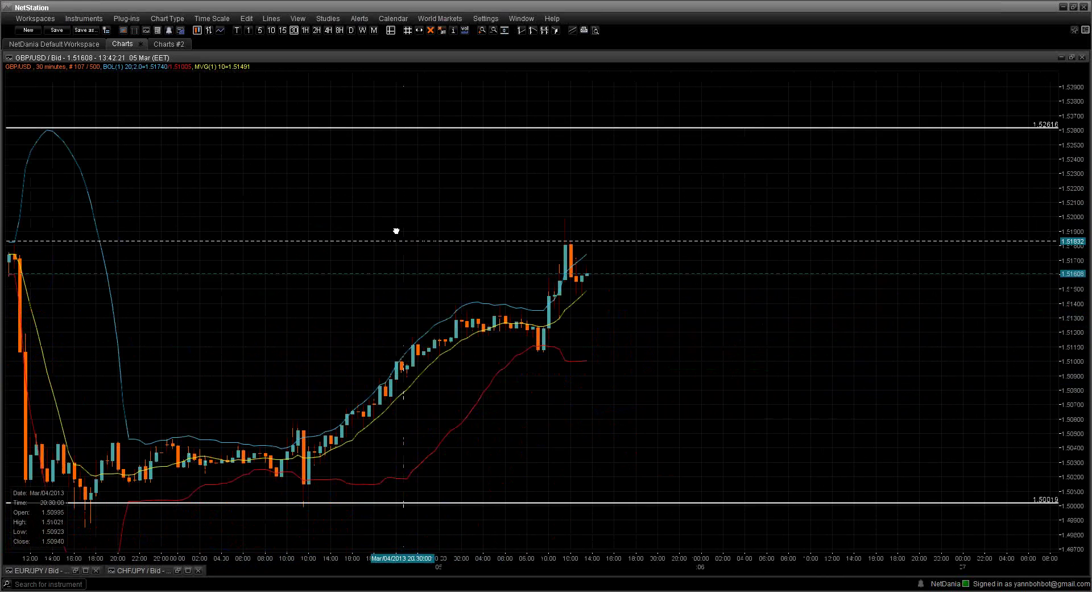
{"action": "scroll", "coordinate": [397, 231], "scroll_direction": "down", "scroll_amount": 2}
{"action": "left_click_drag", "start_coordinate": [539, 137], "coordinate": [535, 259]}
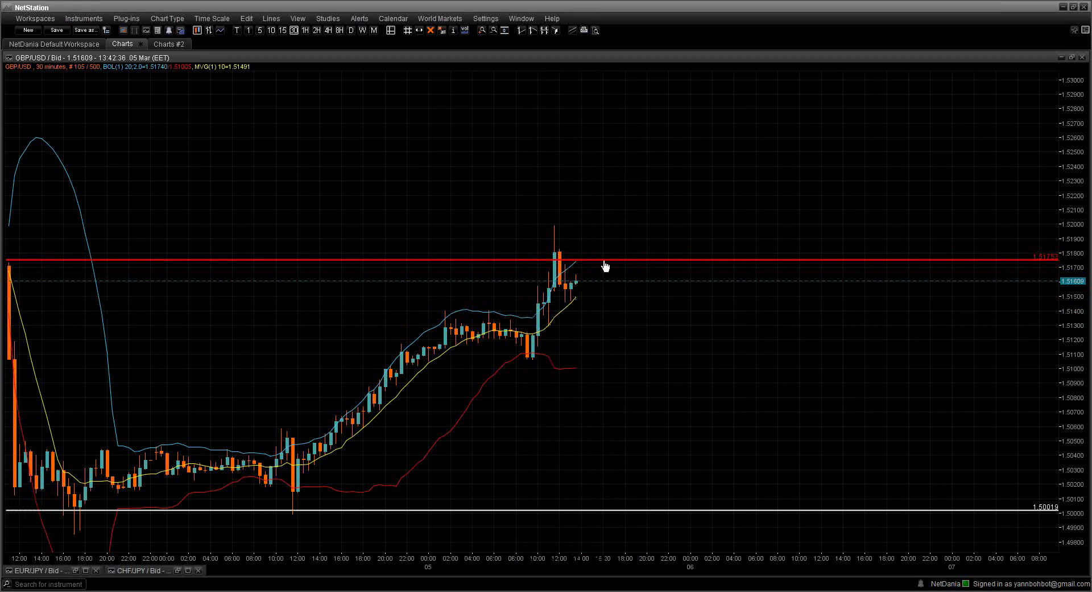
{"action": "key", "text": "Delete"}
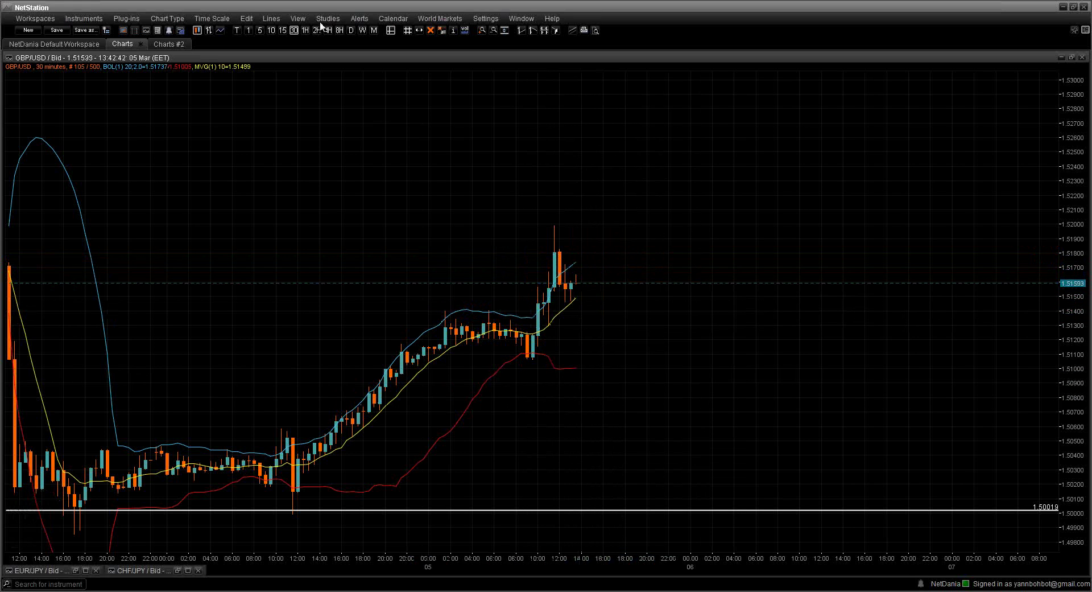
Draw an upward-sloping FreeHand trend line above the March 5 candles without setting an alert on it.
{"action": "left_click", "coordinate": [271, 18]}
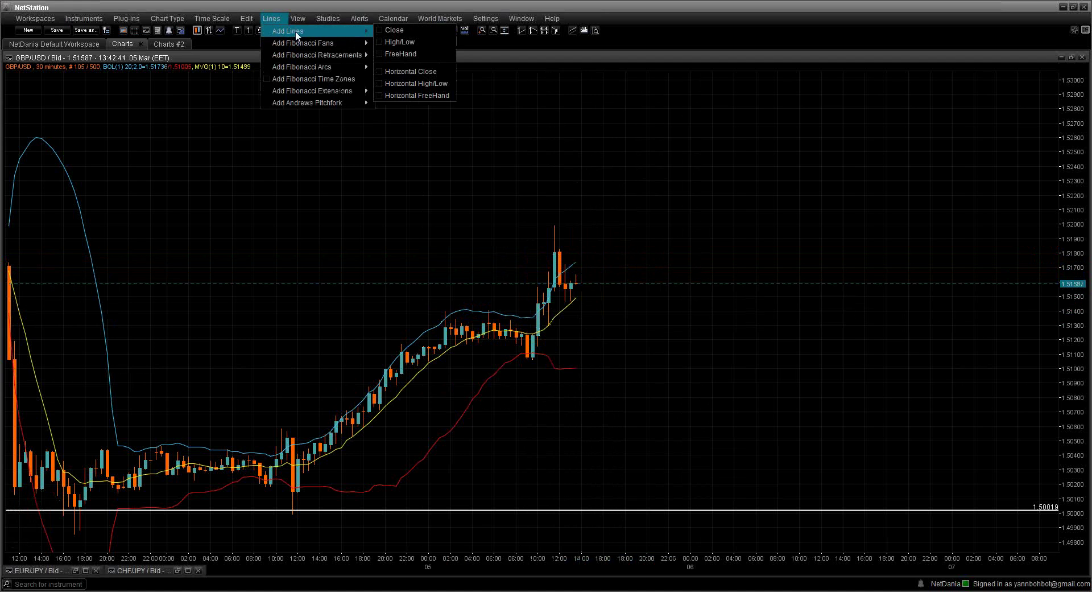
{"action": "mouse_move", "coordinate": [352, 31]}
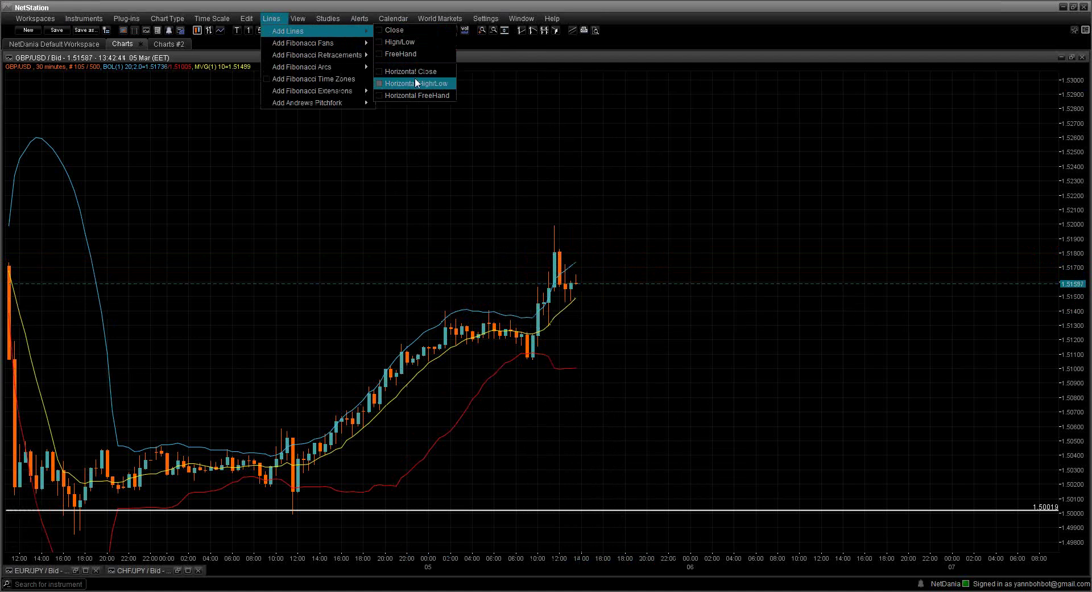
{"action": "left_click", "coordinate": [414, 53]}
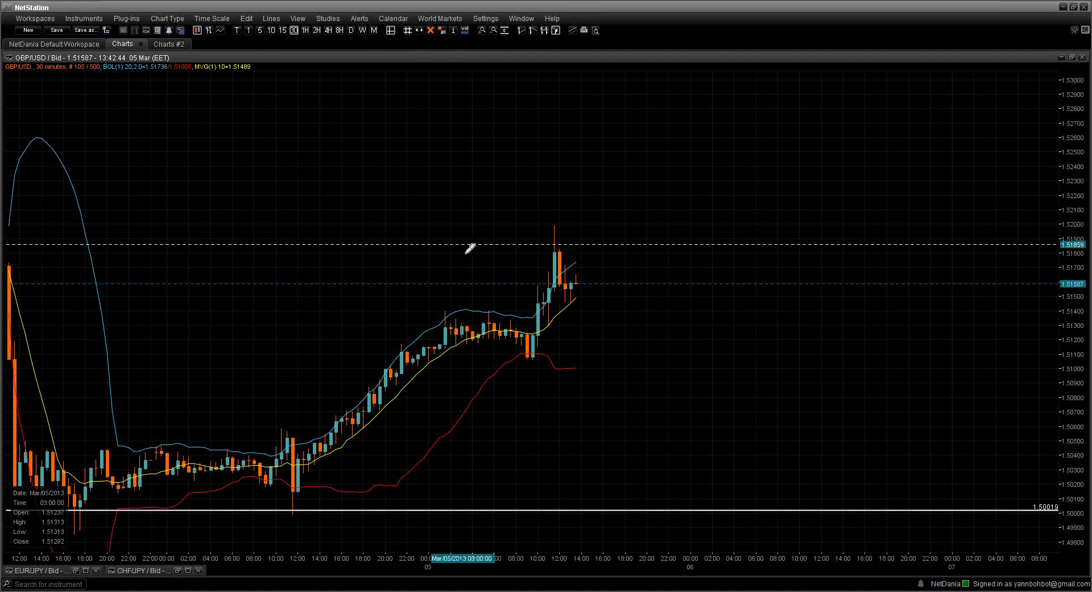
{"action": "left_click_drag", "start_coordinate": [470, 247], "coordinate": [477, 243]}
{"action": "left_click", "coordinate": [478, 247]}
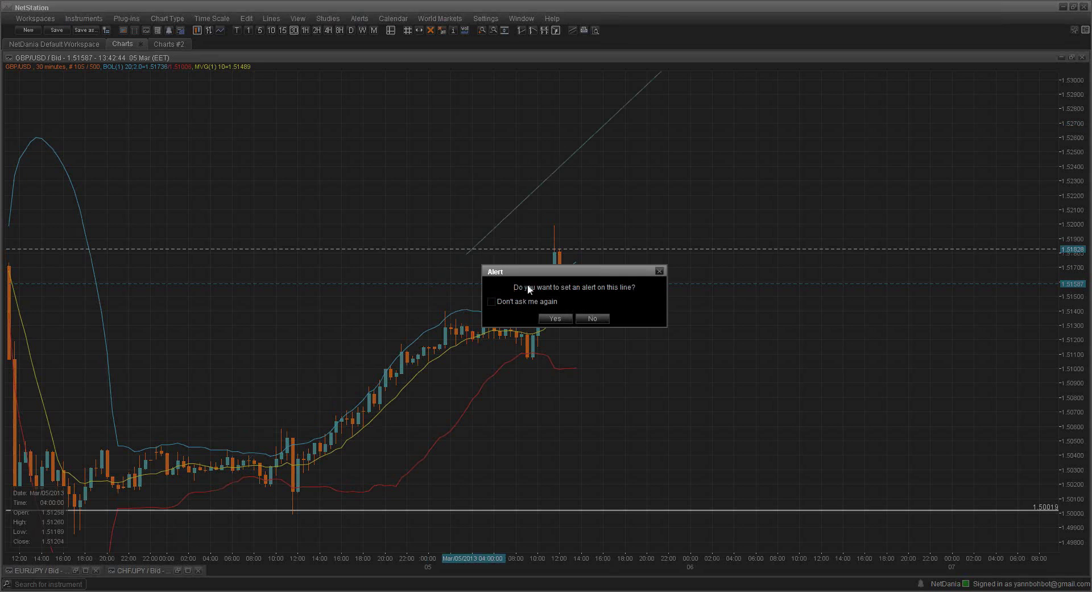
{"action": "left_click", "coordinate": [593, 318]}
Give the upward-sloping trend line a white color and a thicker line style.
{"action": "left_click", "coordinate": [563, 319]}
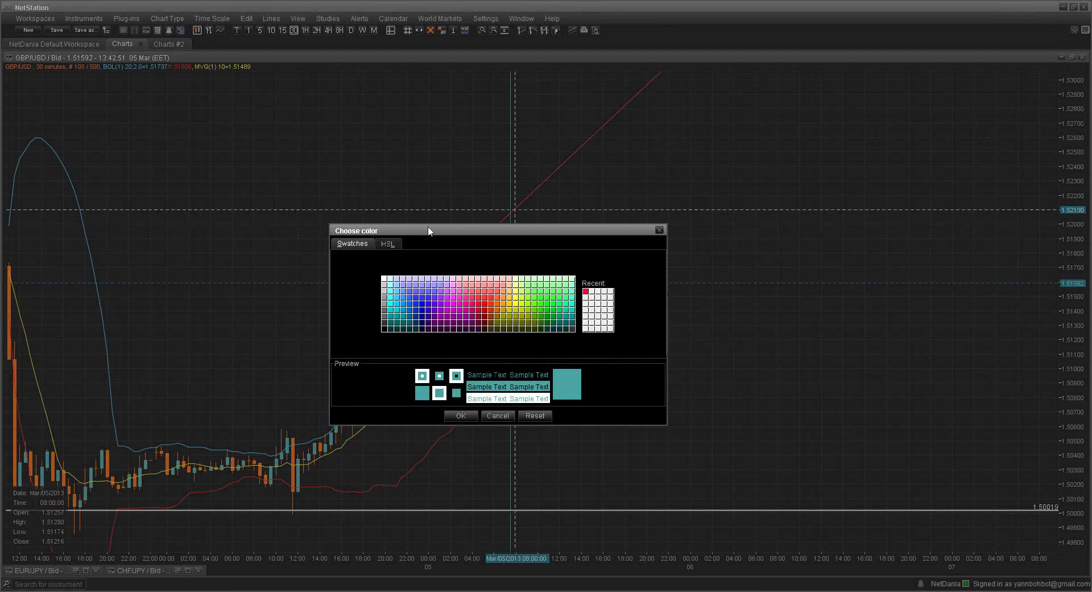
{"action": "left_click", "coordinate": [387, 278]}
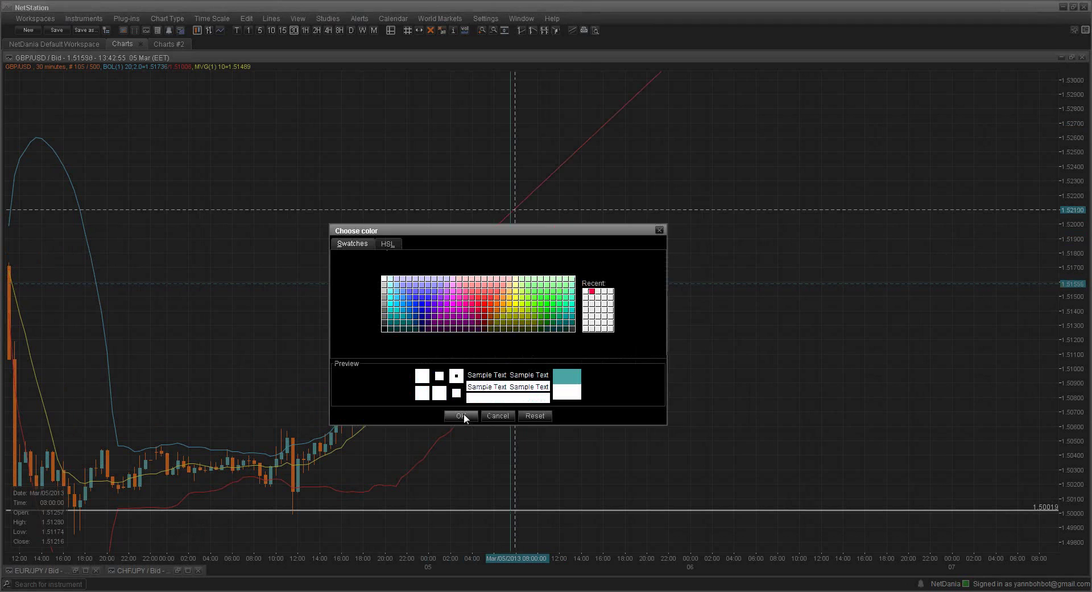
{"action": "left_click", "coordinate": [461, 416]}
{"action": "left_click", "coordinate": [516, 337]}
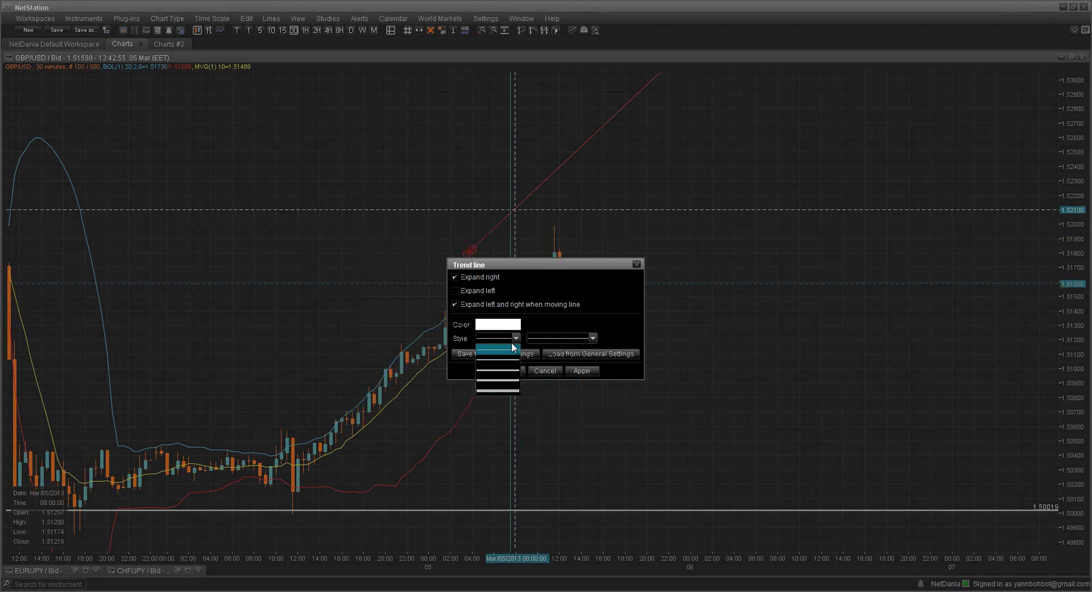
{"action": "left_click", "coordinate": [500, 364]}
{"action": "left_click", "coordinate": [517, 373]}
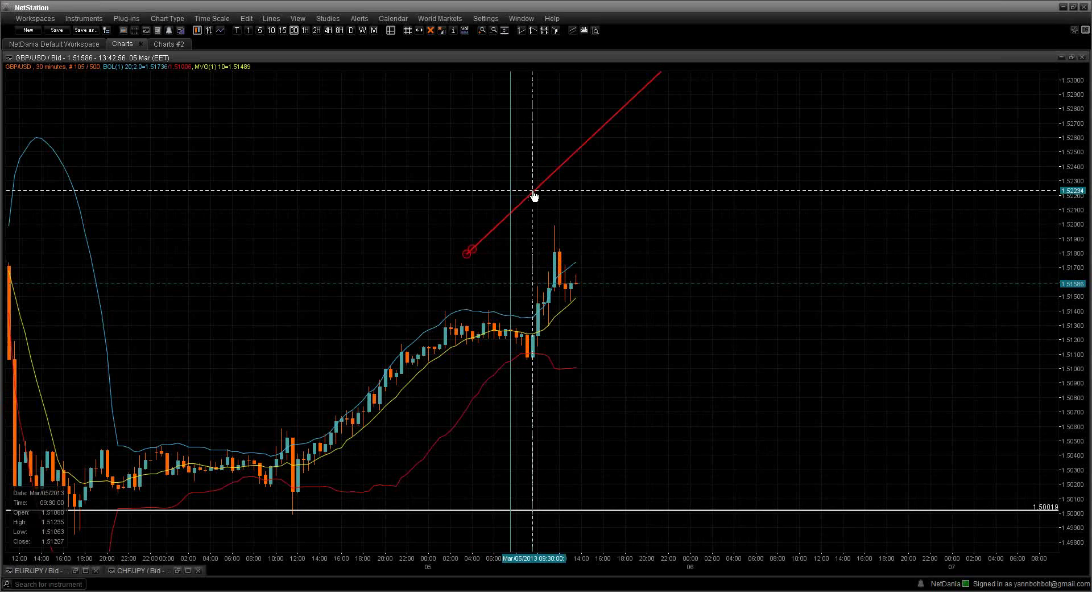
Move and flatten the trend line along the rising upper Bollinger Band, and raise the horizontal line to about 1.5099 beside the lower band.
{"action": "mouse_move", "coordinate": [534, 197]}
{"action": "left_mouse_down"}
{"action": "mouse_move", "coordinate": [500, 253]}
{"action": "mouse_move", "coordinate": [511, 315]}
{"action": "left_mouse_up"}
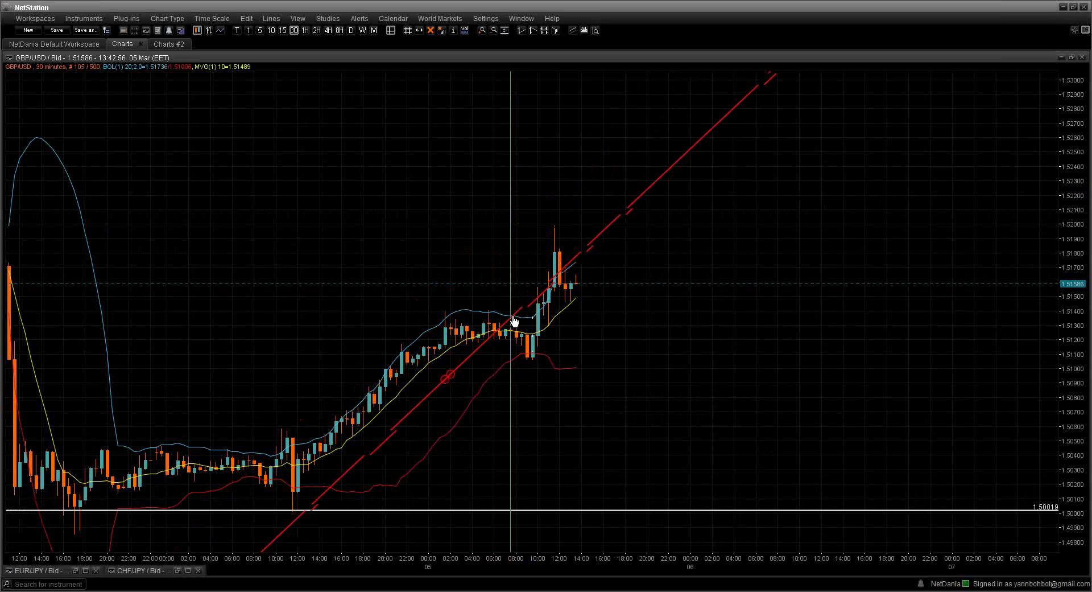
{"action": "left_click_drag", "start_coordinate": [469, 373], "coordinate": [455, 372]}
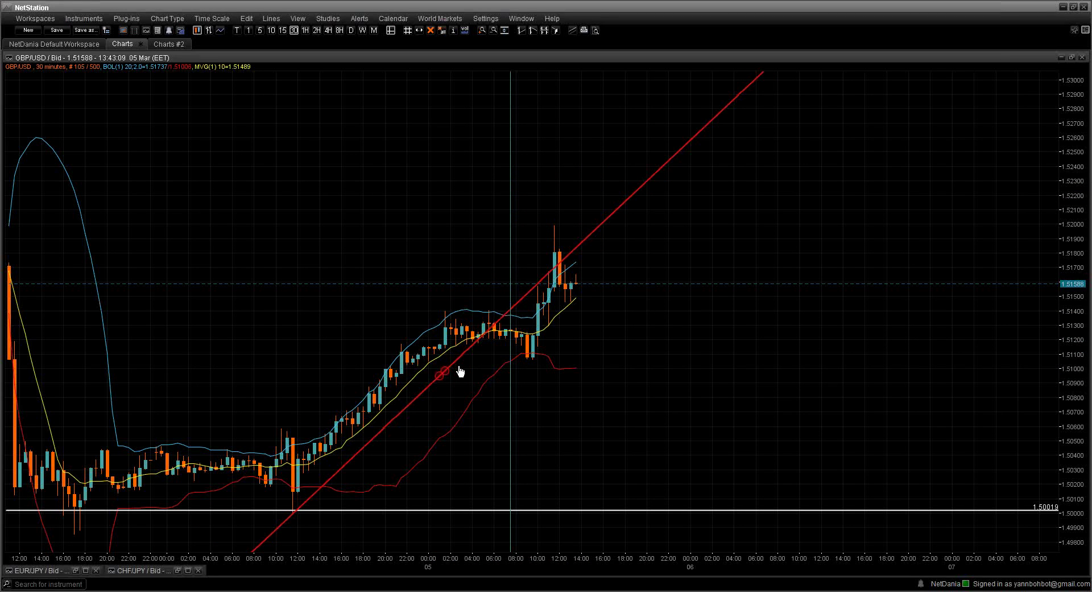
{"action": "left_click", "coordinate": [444, 375]}
{"action": "left_click_drag", "start_coordinate": [436, 374], "coordinate": [402, 325]}
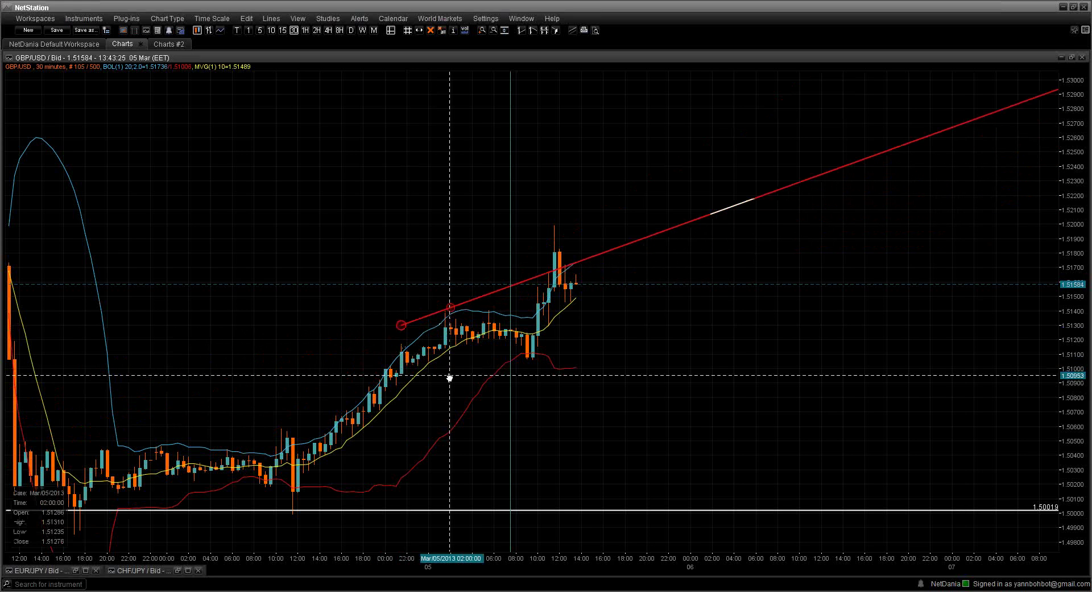
{"action": "left_click_drag", "start_coordinate": [583, 264], "coordinate": [509, 274]}
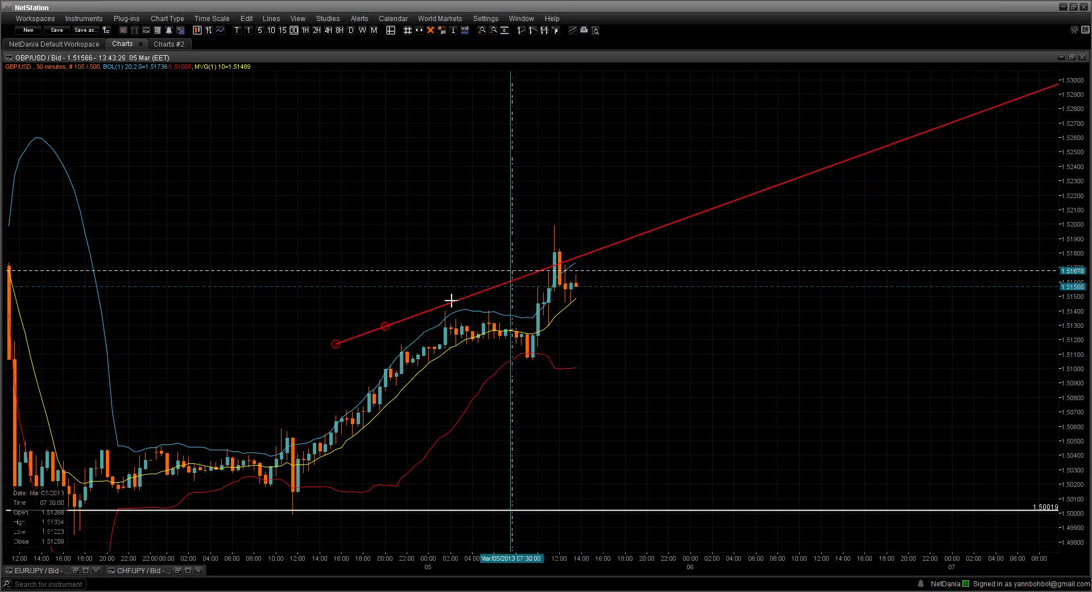
{"action": "left_click_drag", "start_coordinate": [336, 343], "coordinate": [520, 372]}
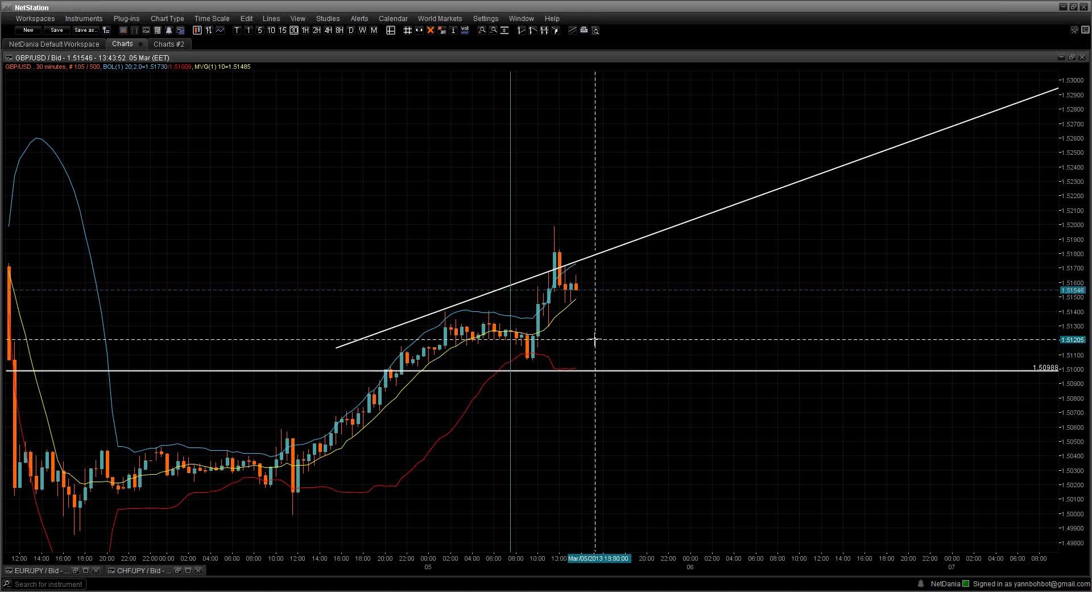
Delete the sloping trend line and the horizontal line from the chart.
{"action": "left_click", "coordinate": [939, 131]}
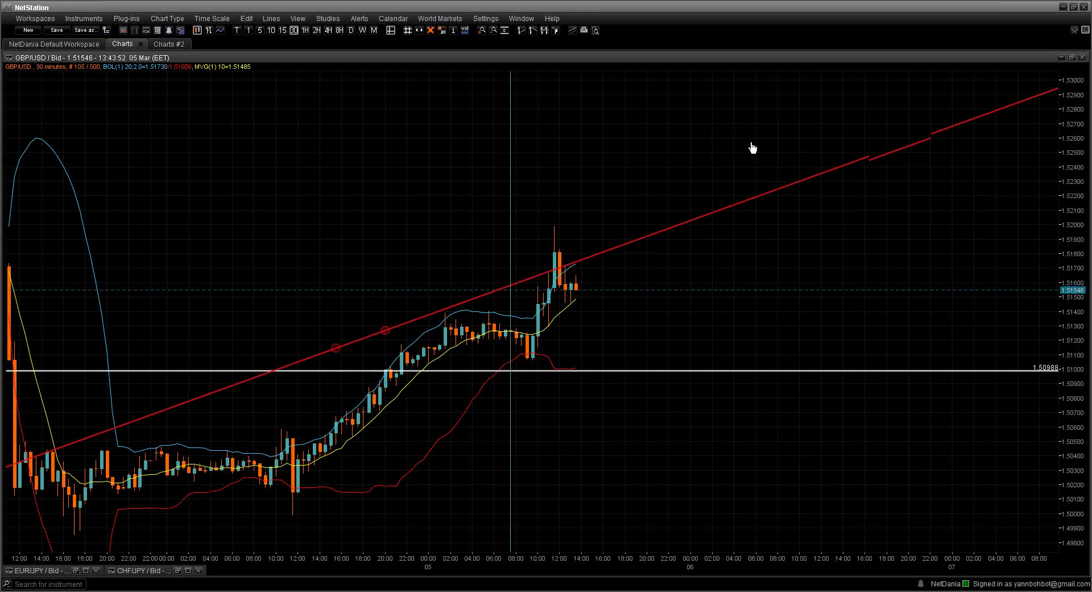
{"action": "key", "text": "Delete"}
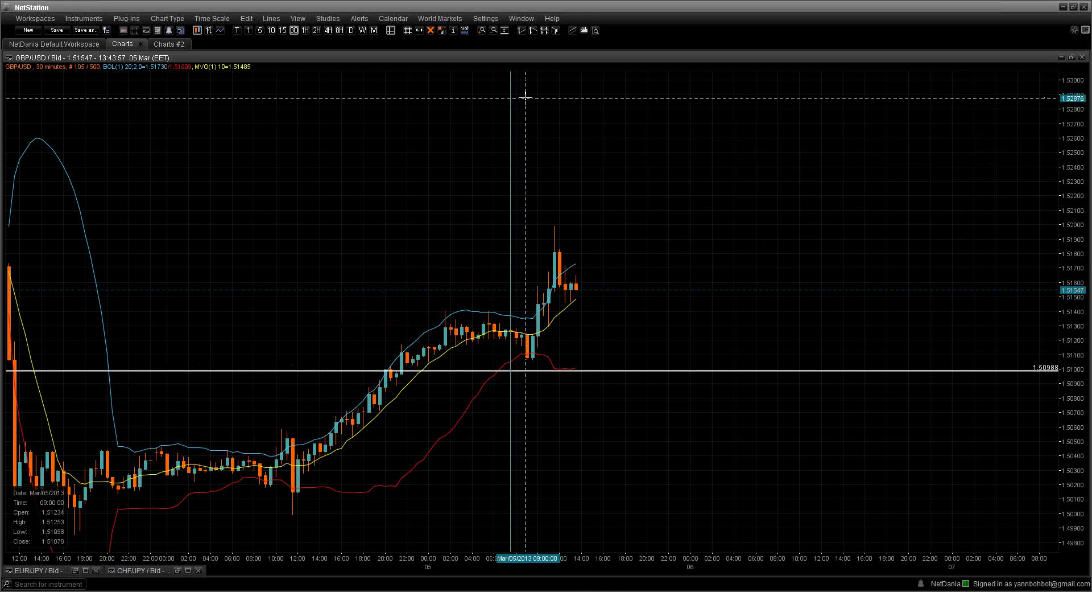
{"action": "left_click", "coordinate": [592, 371]}
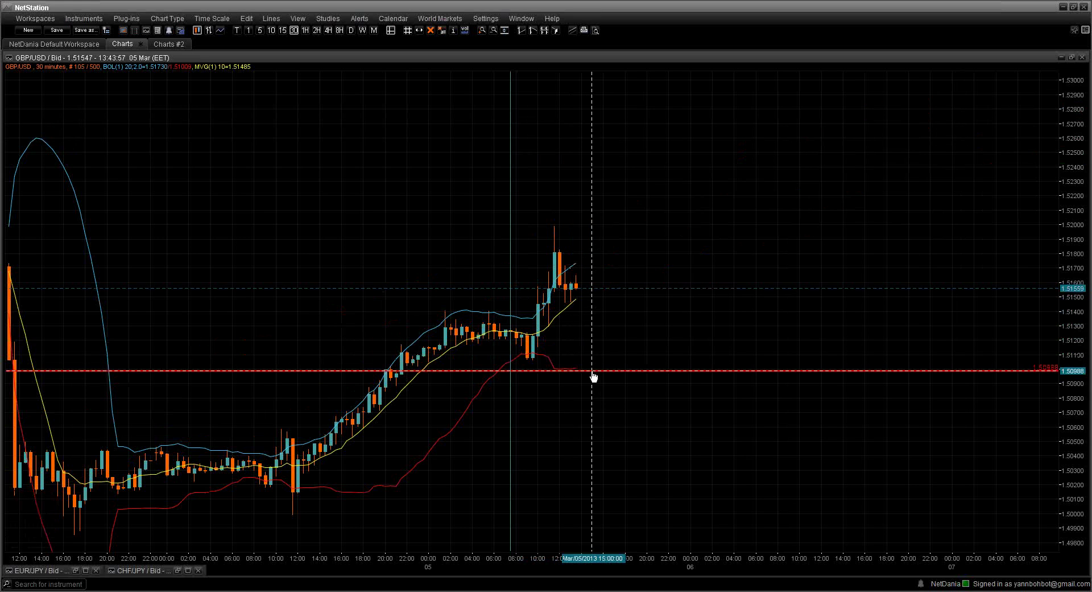
{"action": "key", "text": "Delete"}
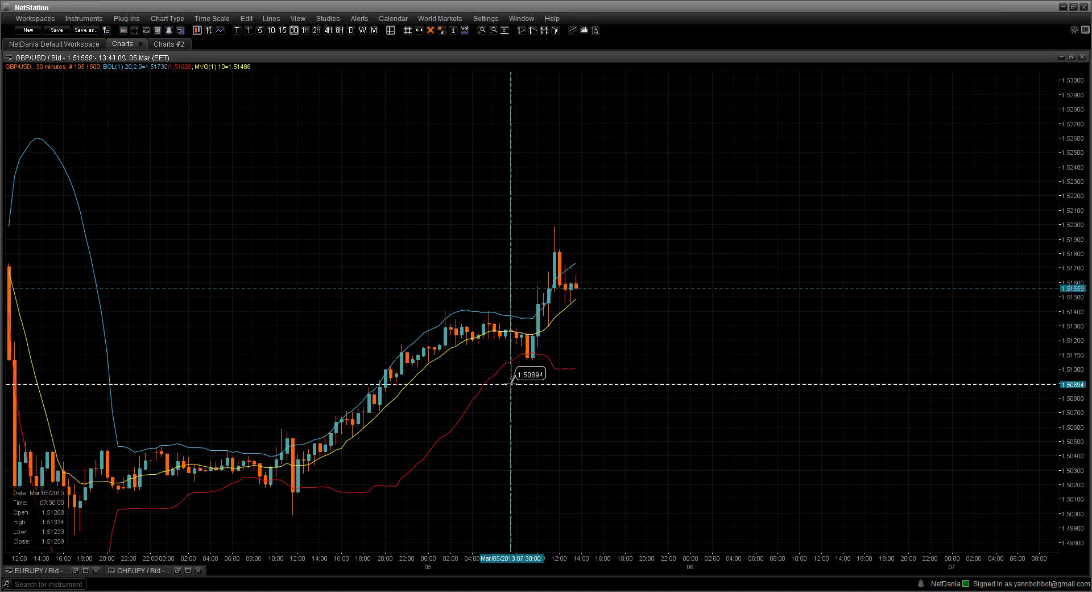
{"action": "left_click_drag", "start_coordinate": [510, 394], "coordinate": [538, 394]}
{"action": "left_click", "coordinate": [538, 394]}
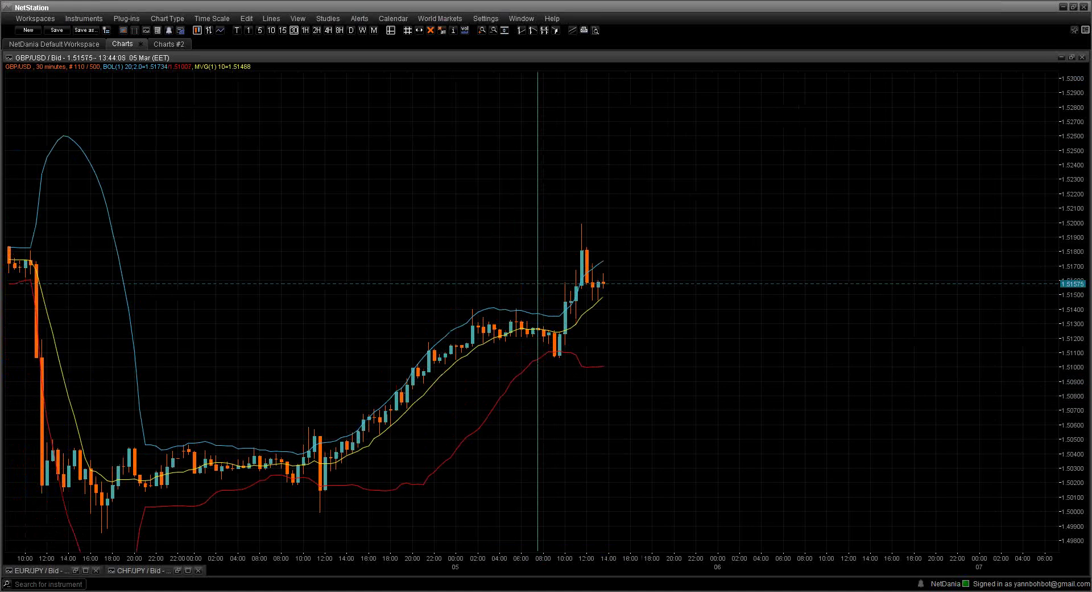
Switch to PowerPoint, start the slide show from the current SBB Strategy slide, and advance to the SBB and S&R slide.
{"action": "key", "text": "alt+Tab"}
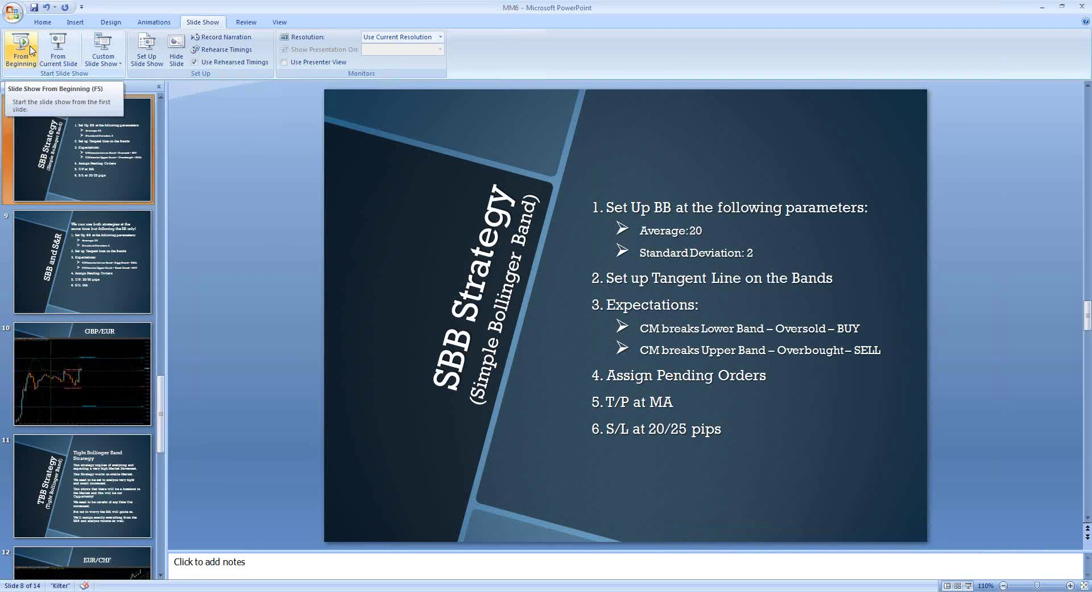
{"action": "left_click", "coordinate": [58, 48]}
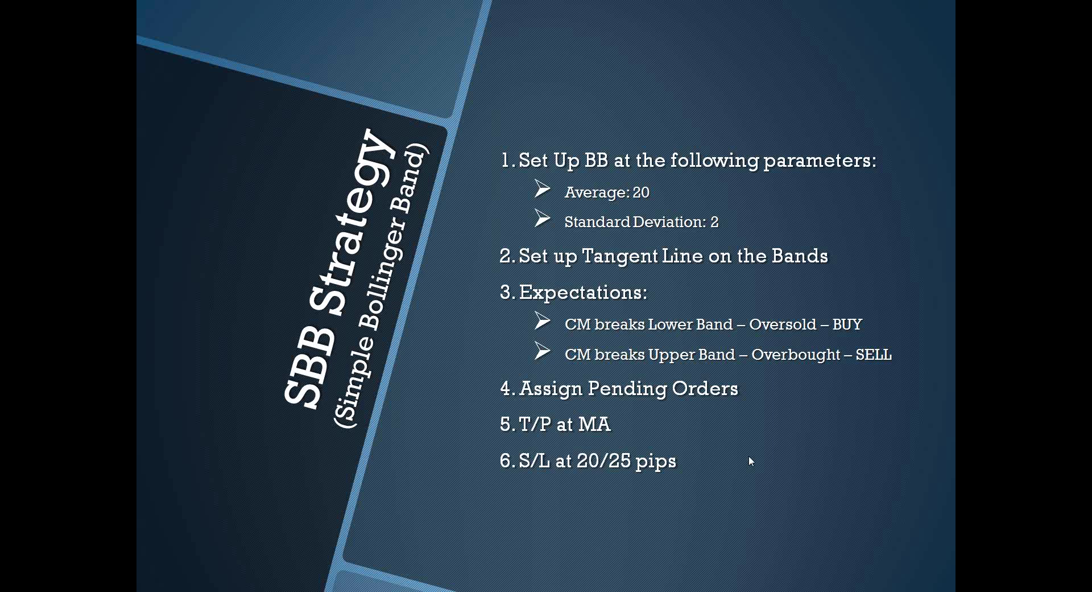
{"action": "left_click", "coordinate": [749, 424]}
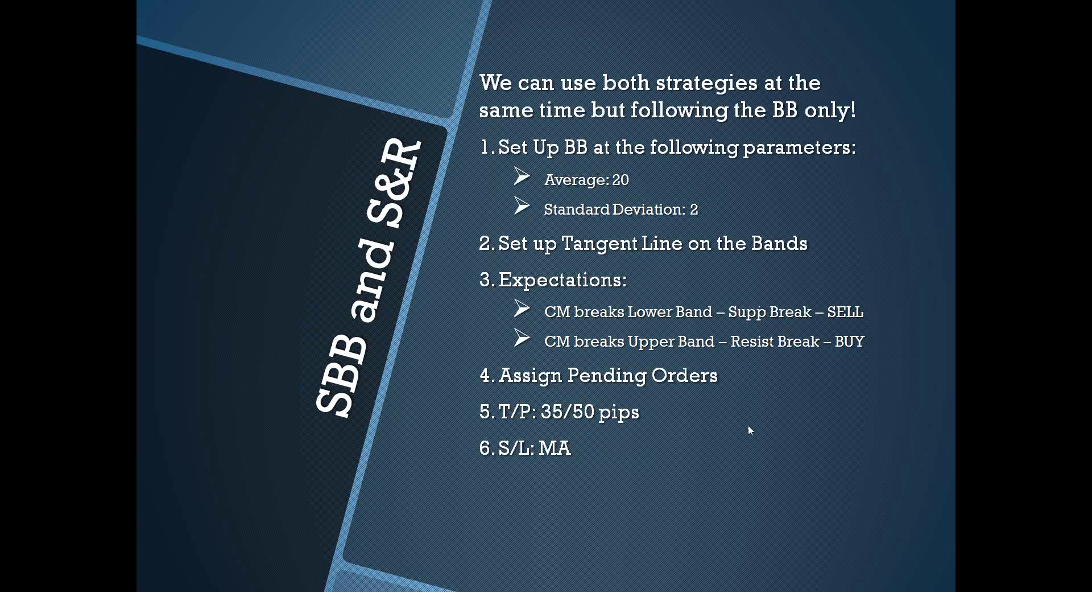